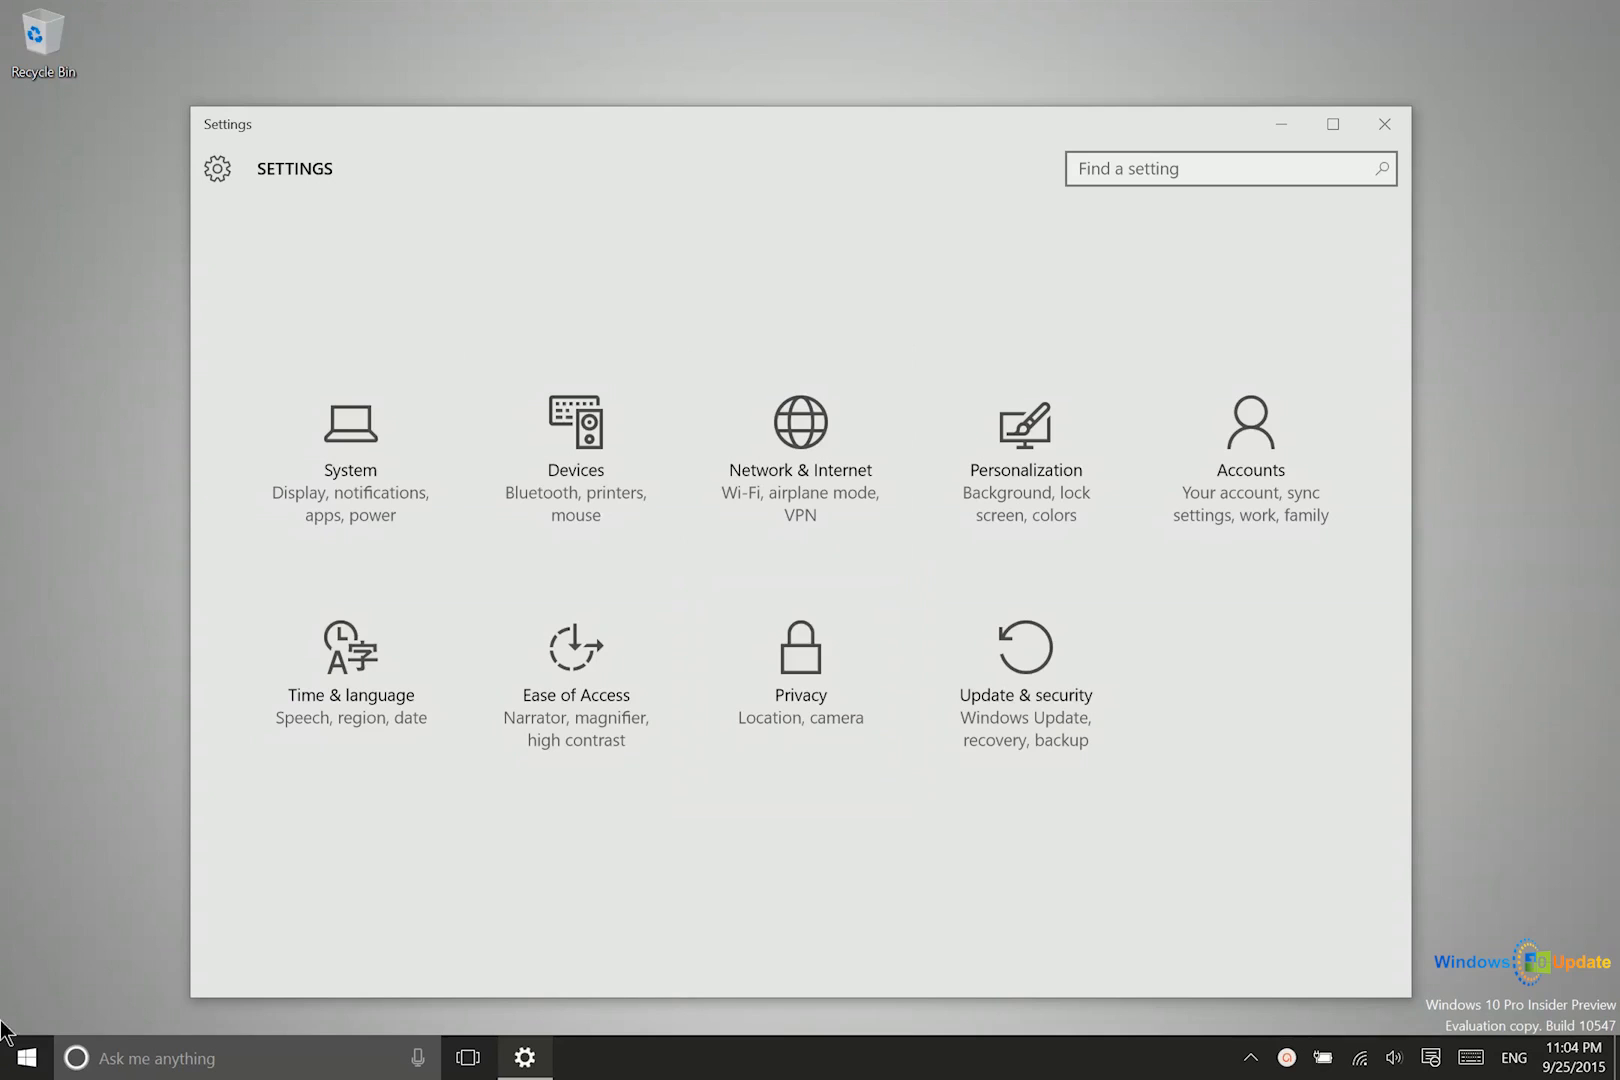
# View the contents of the OneDrive folder in File Explorer, and close the window
pyautogui.click(3, 1060)
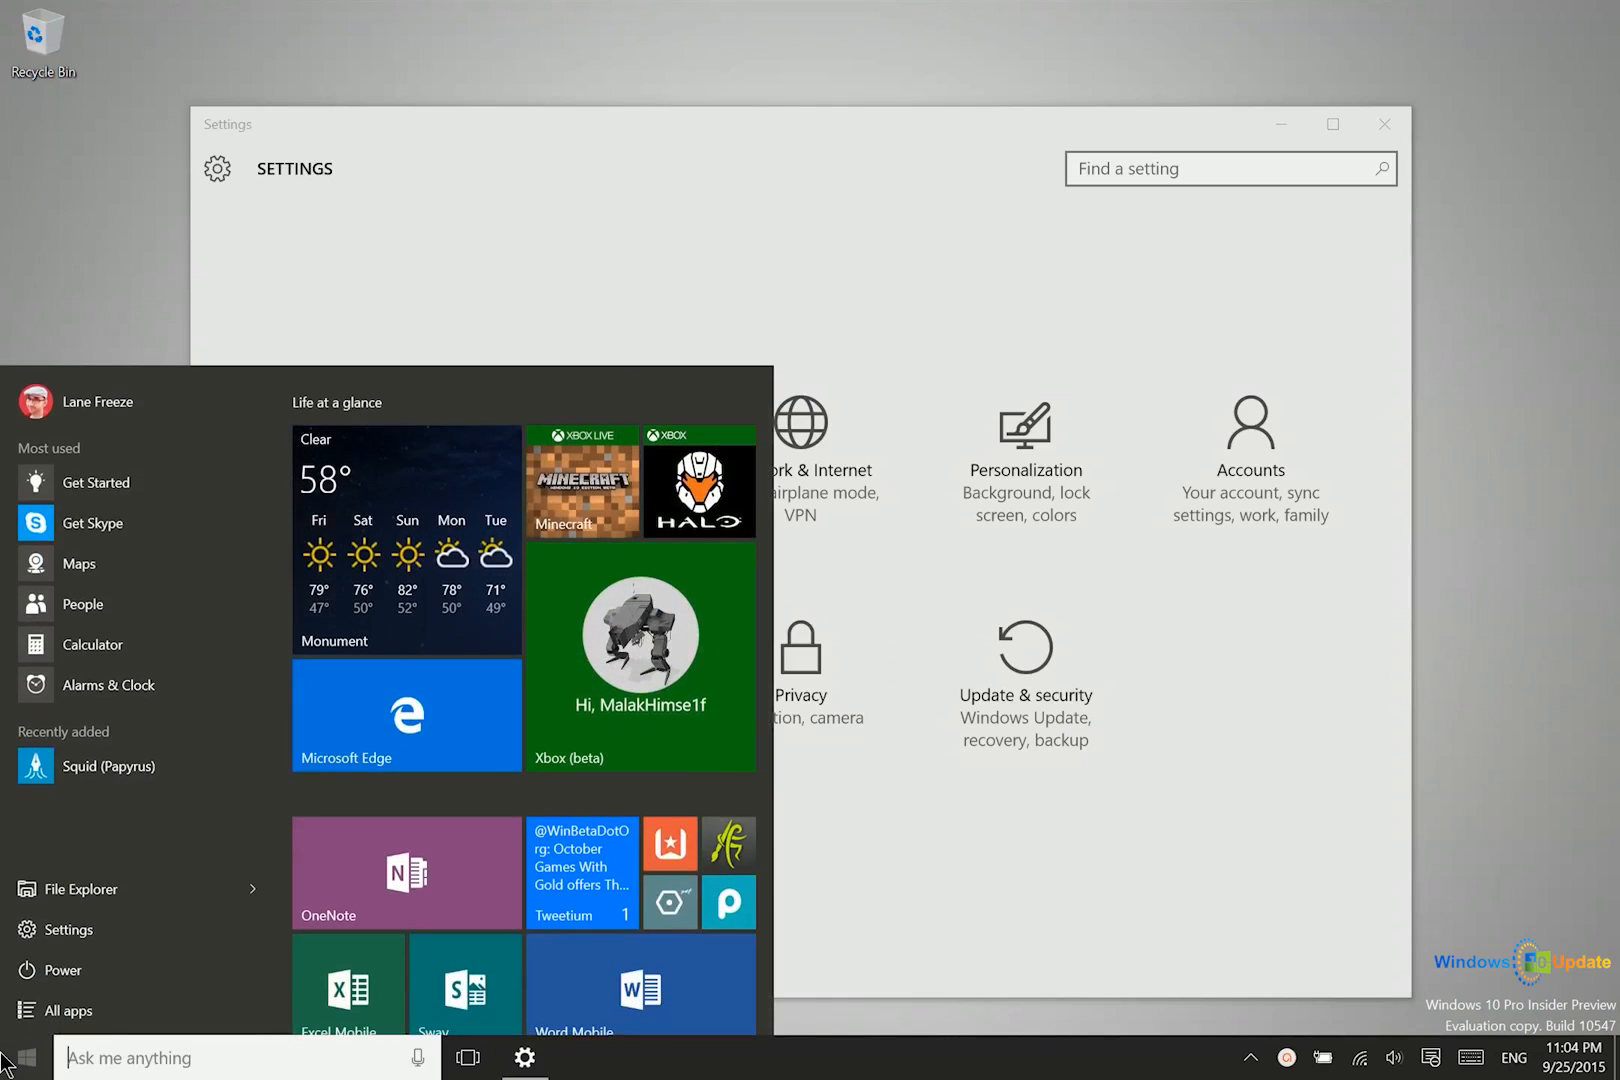
pyautogui.click(103, 889)
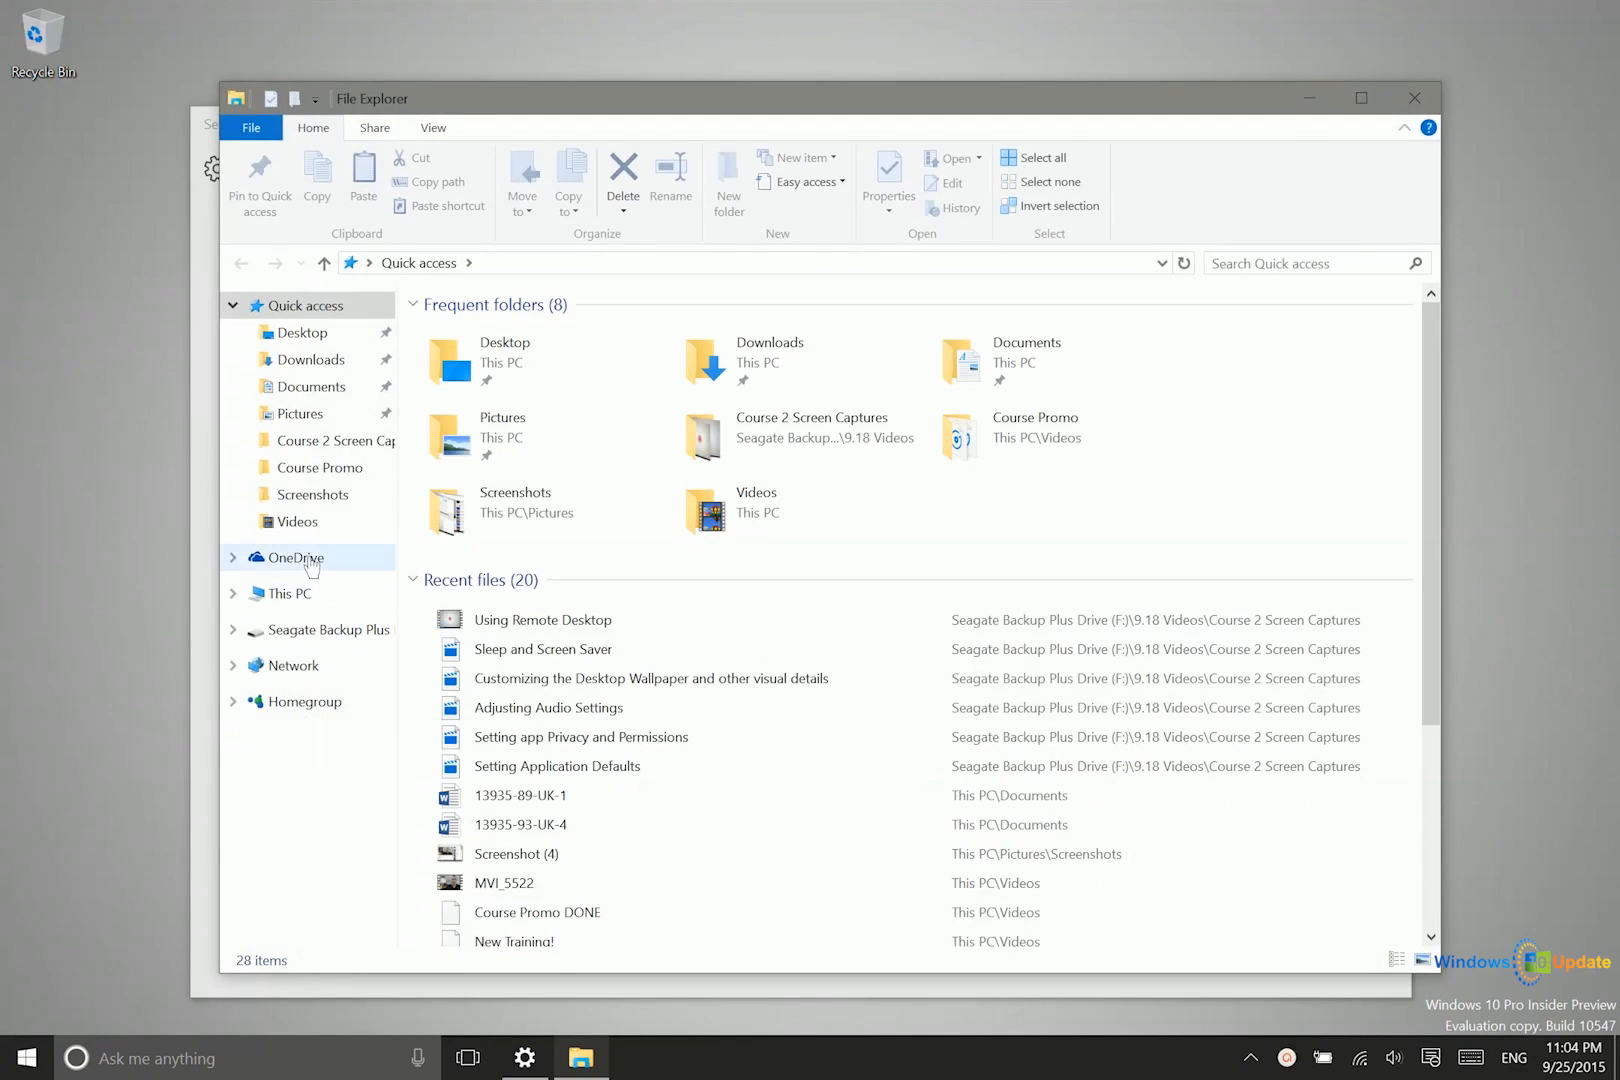
pyautogui.click(300, 557)
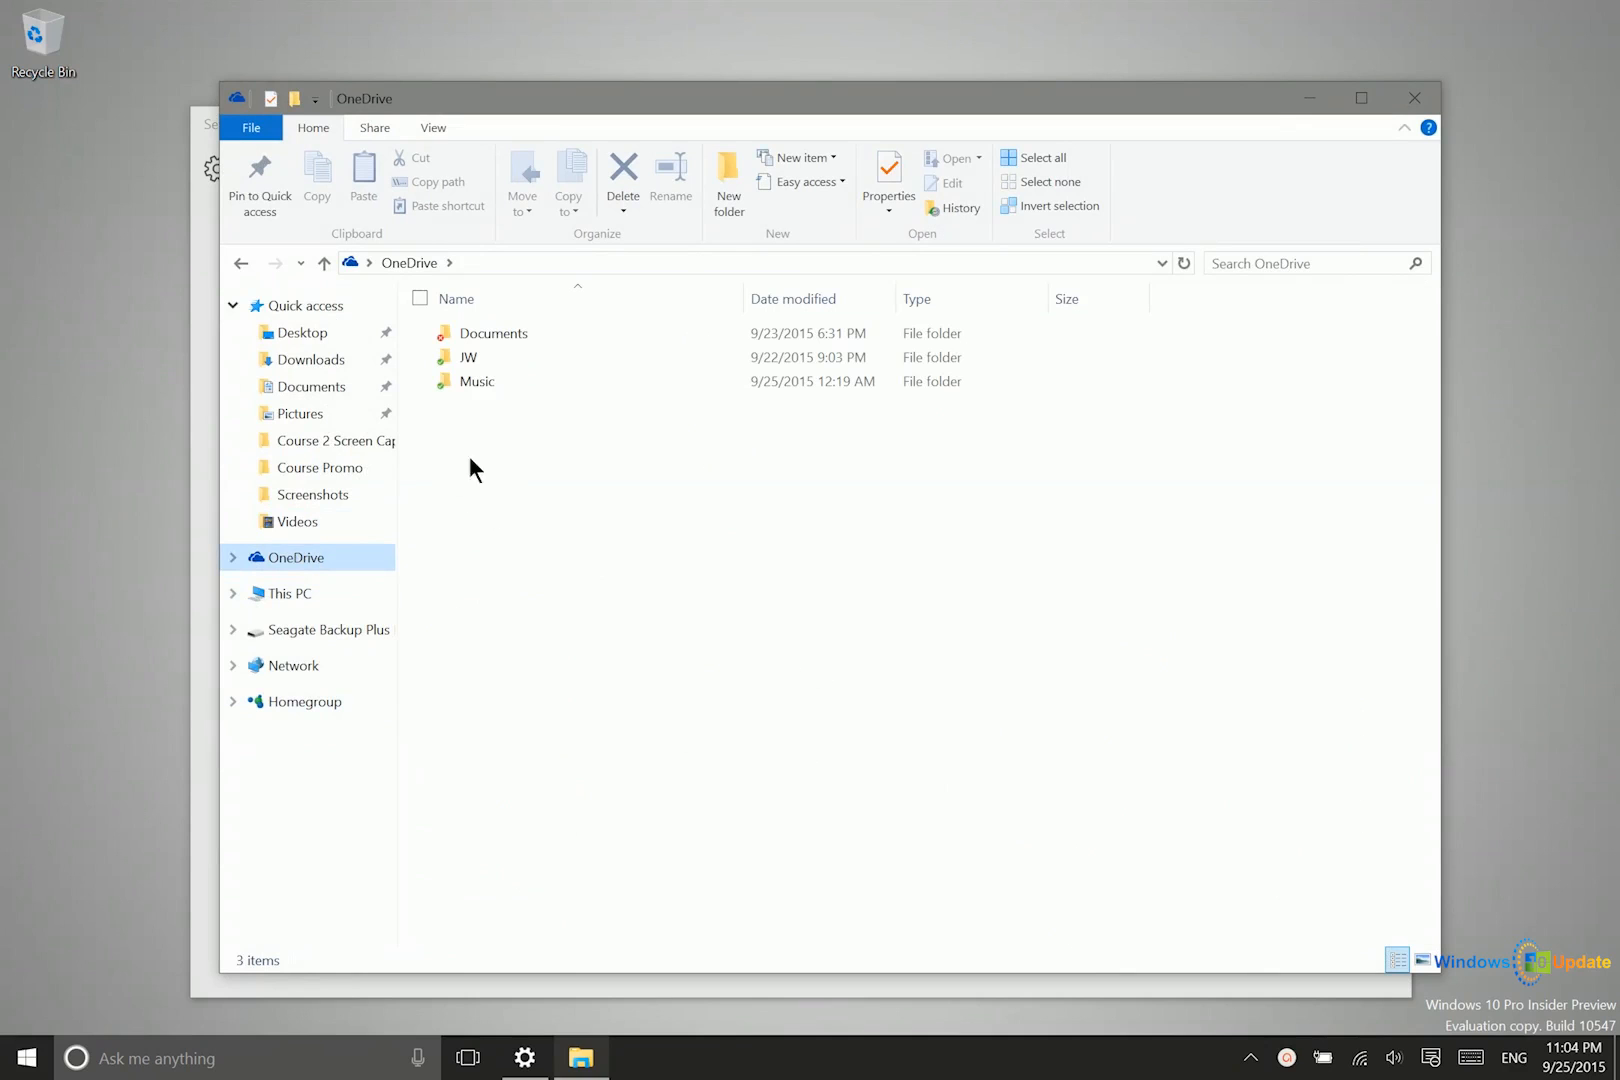
pyautogui.click(1414, 100)
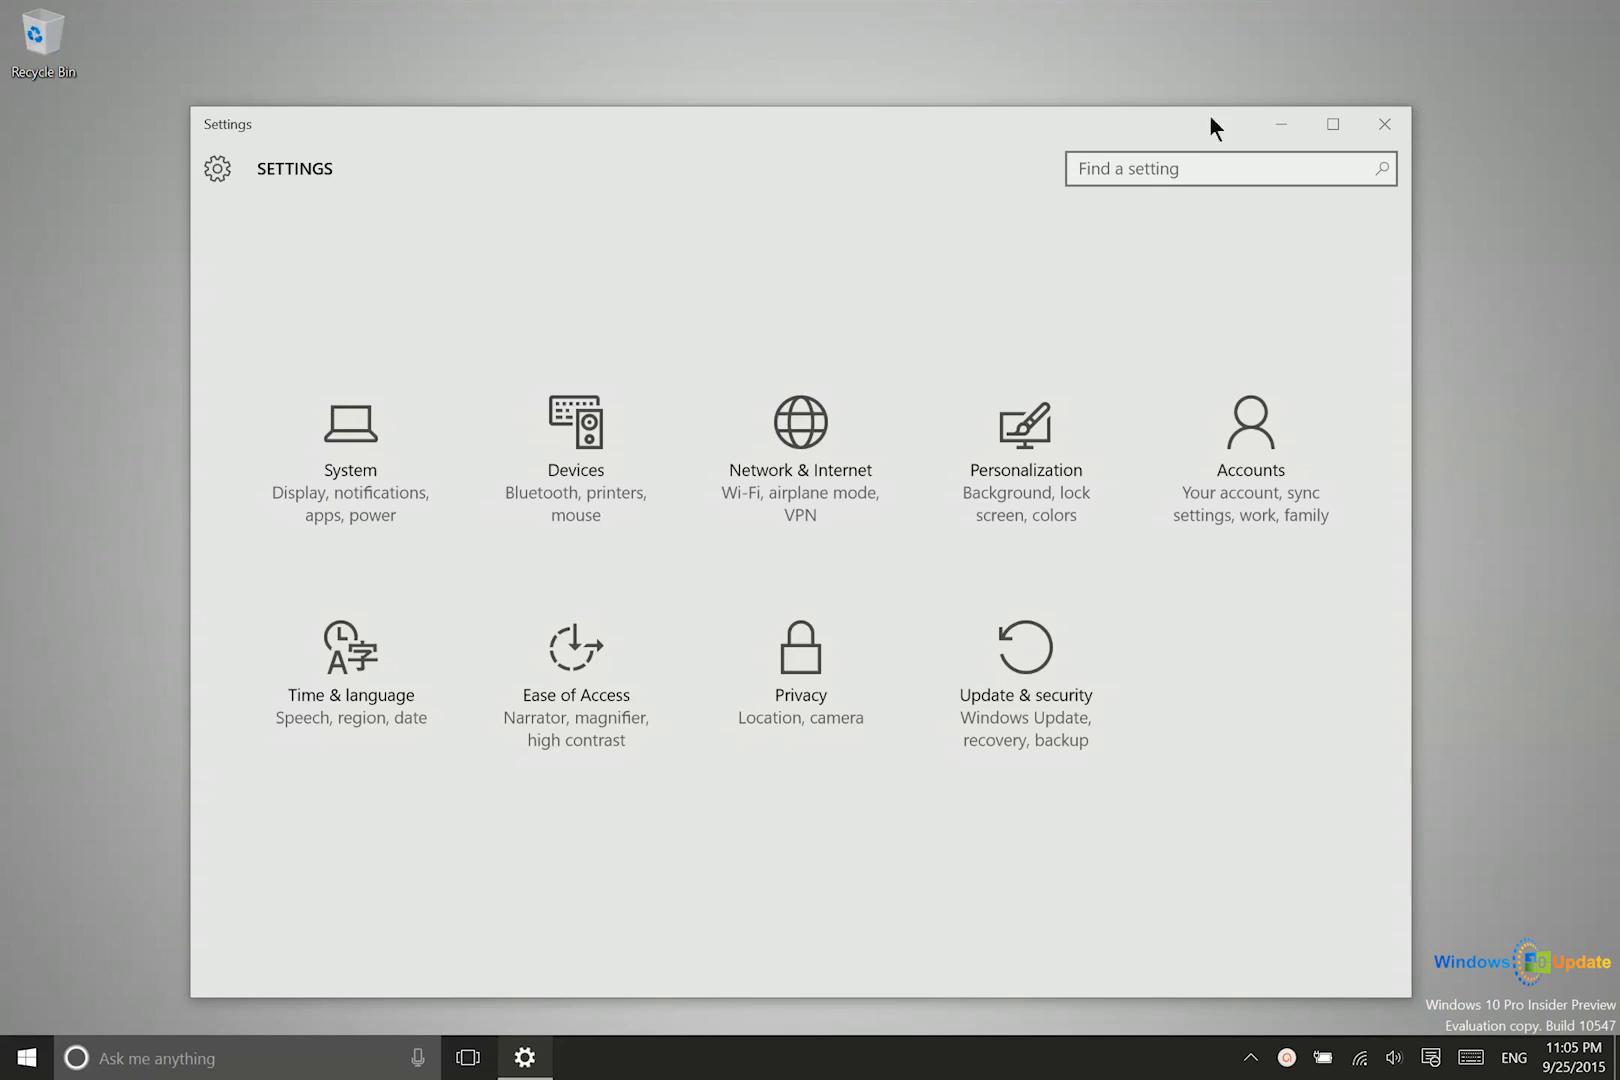
# Try to create a recovery drive with system files backed up, finding the tool by searching for "recovery"
pyautogui.click(1175, 165)
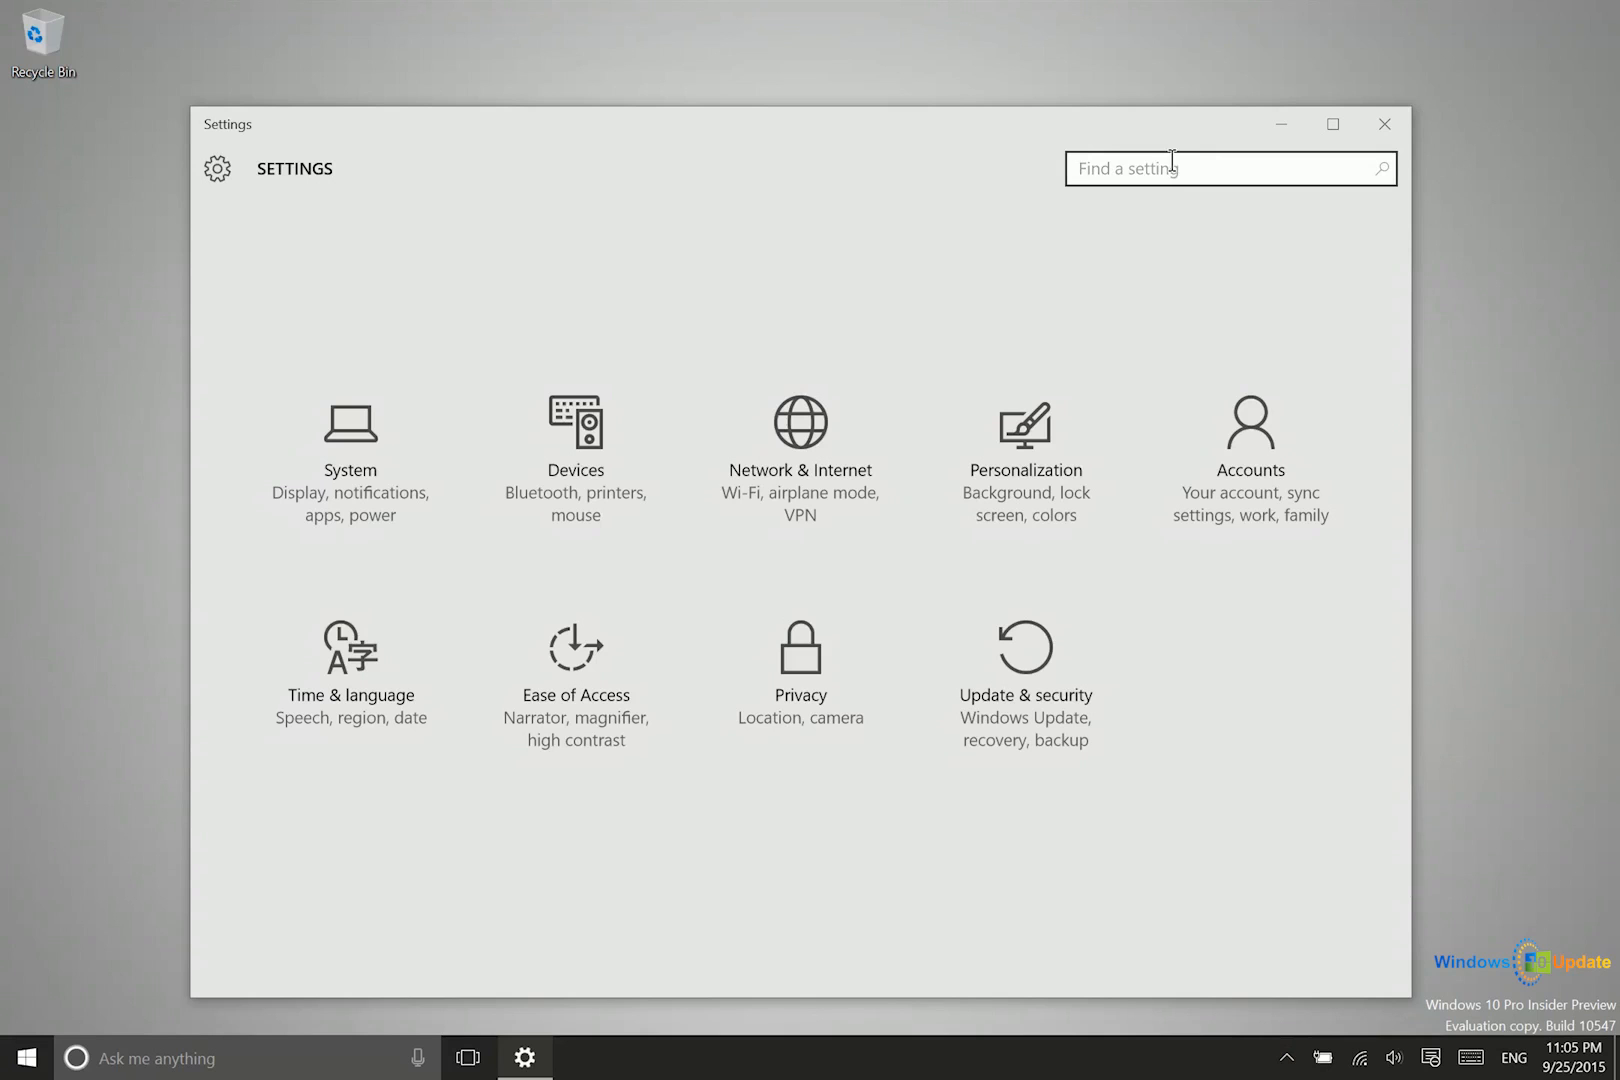
pyautogui.write('langua')
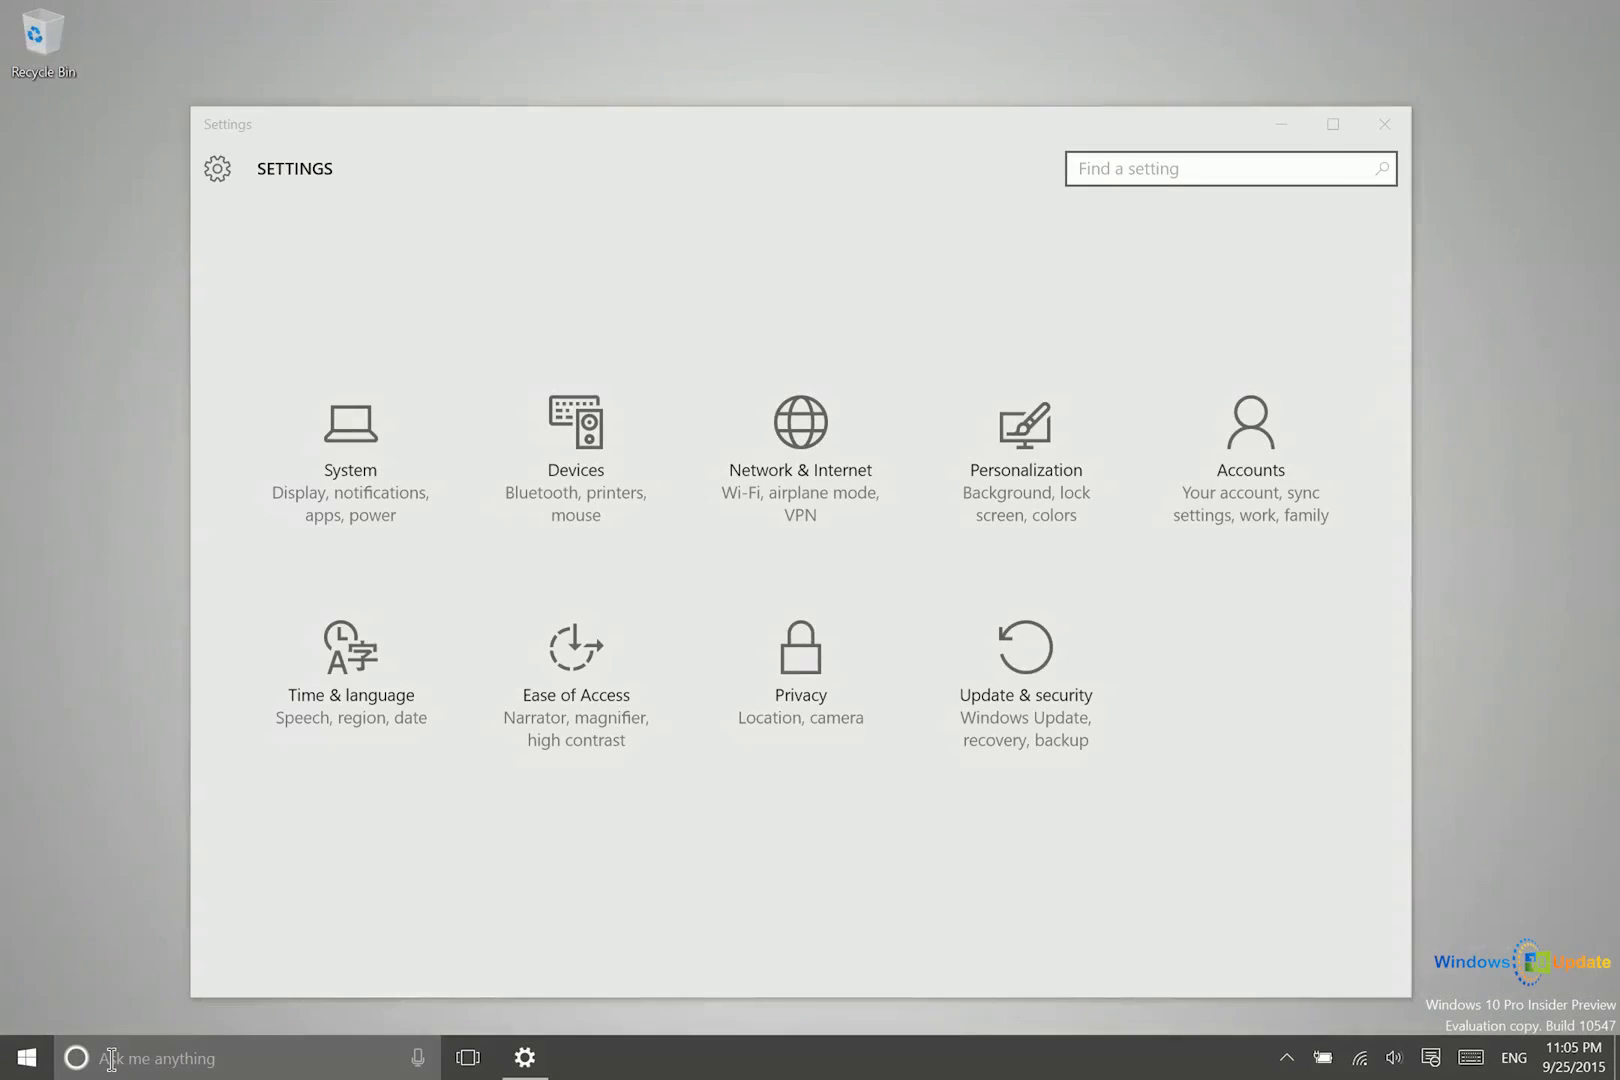
pyautogui.click(111, 1058)
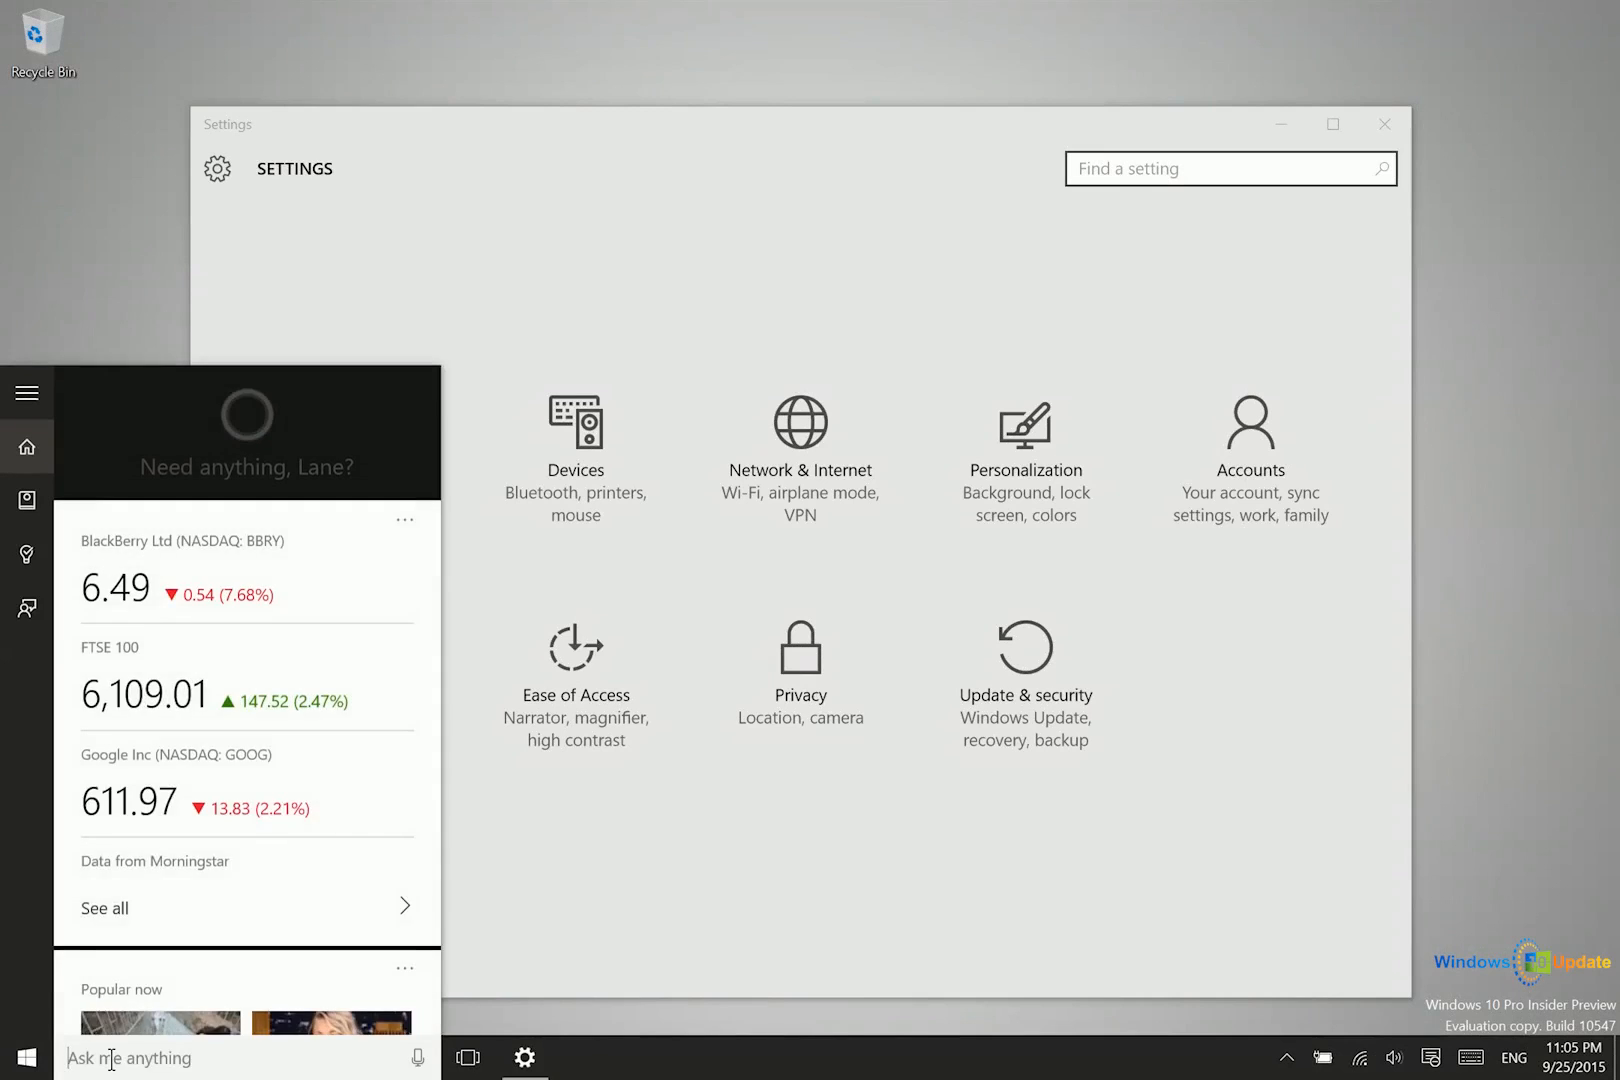
pyautogui.write('recovery')
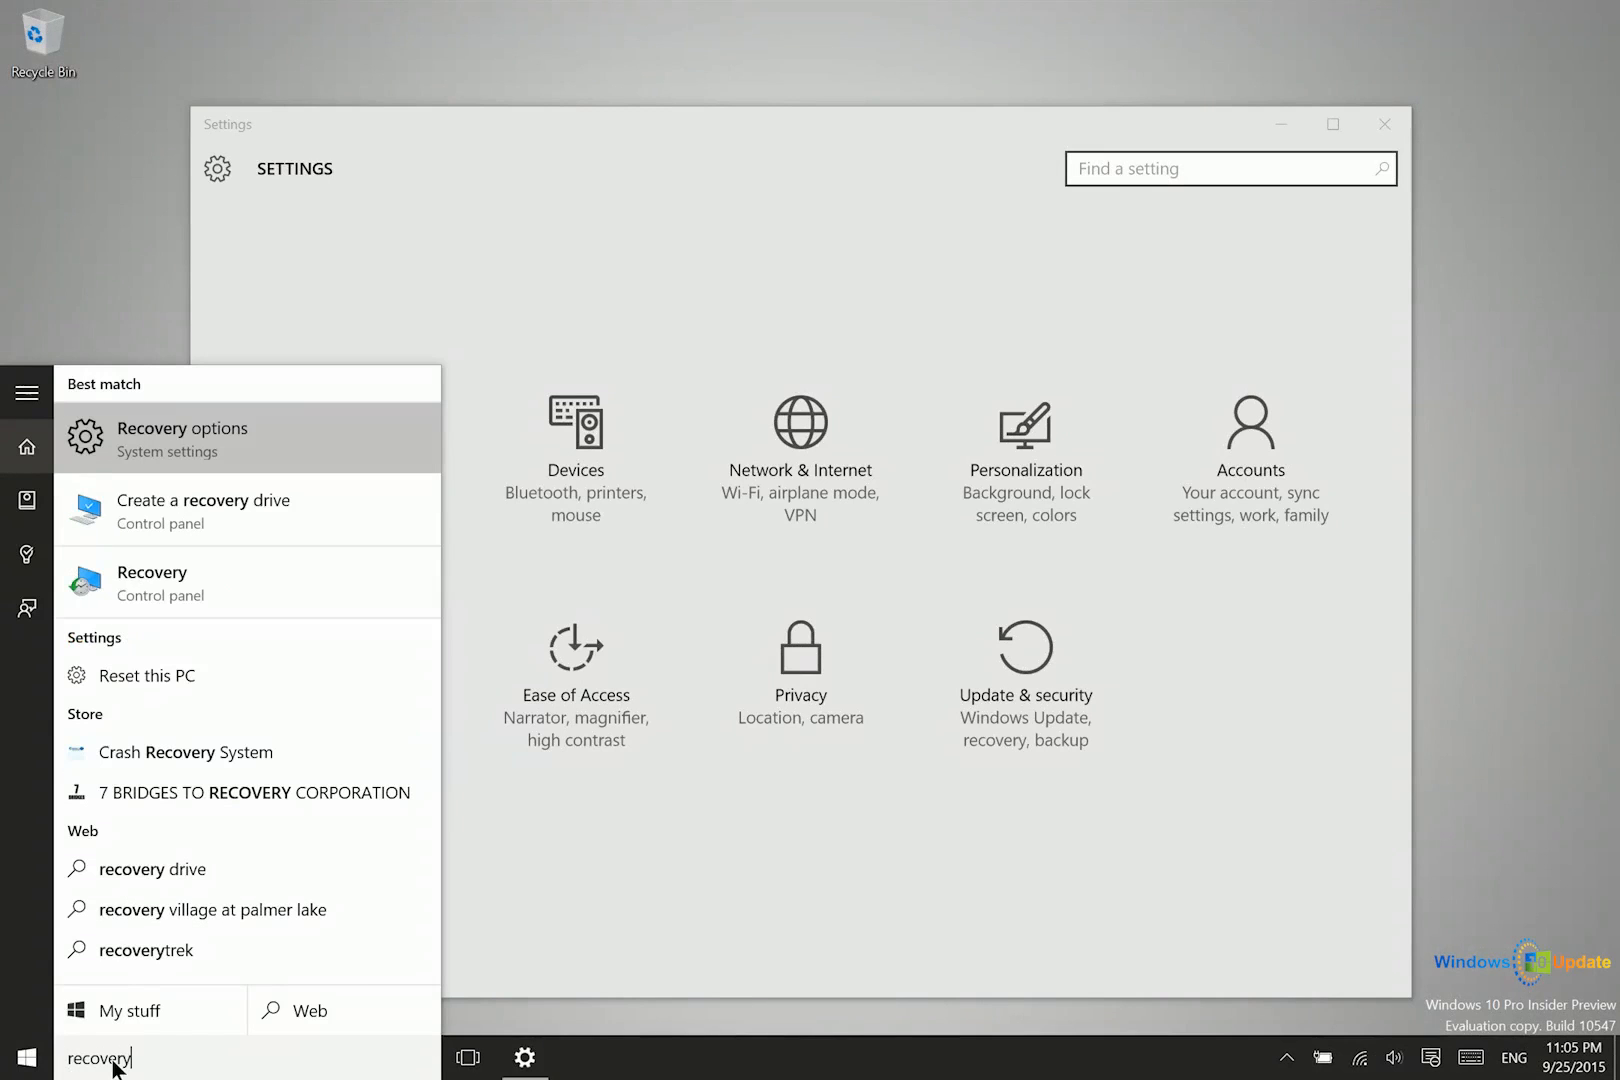
pyautogui.click(167, 509)
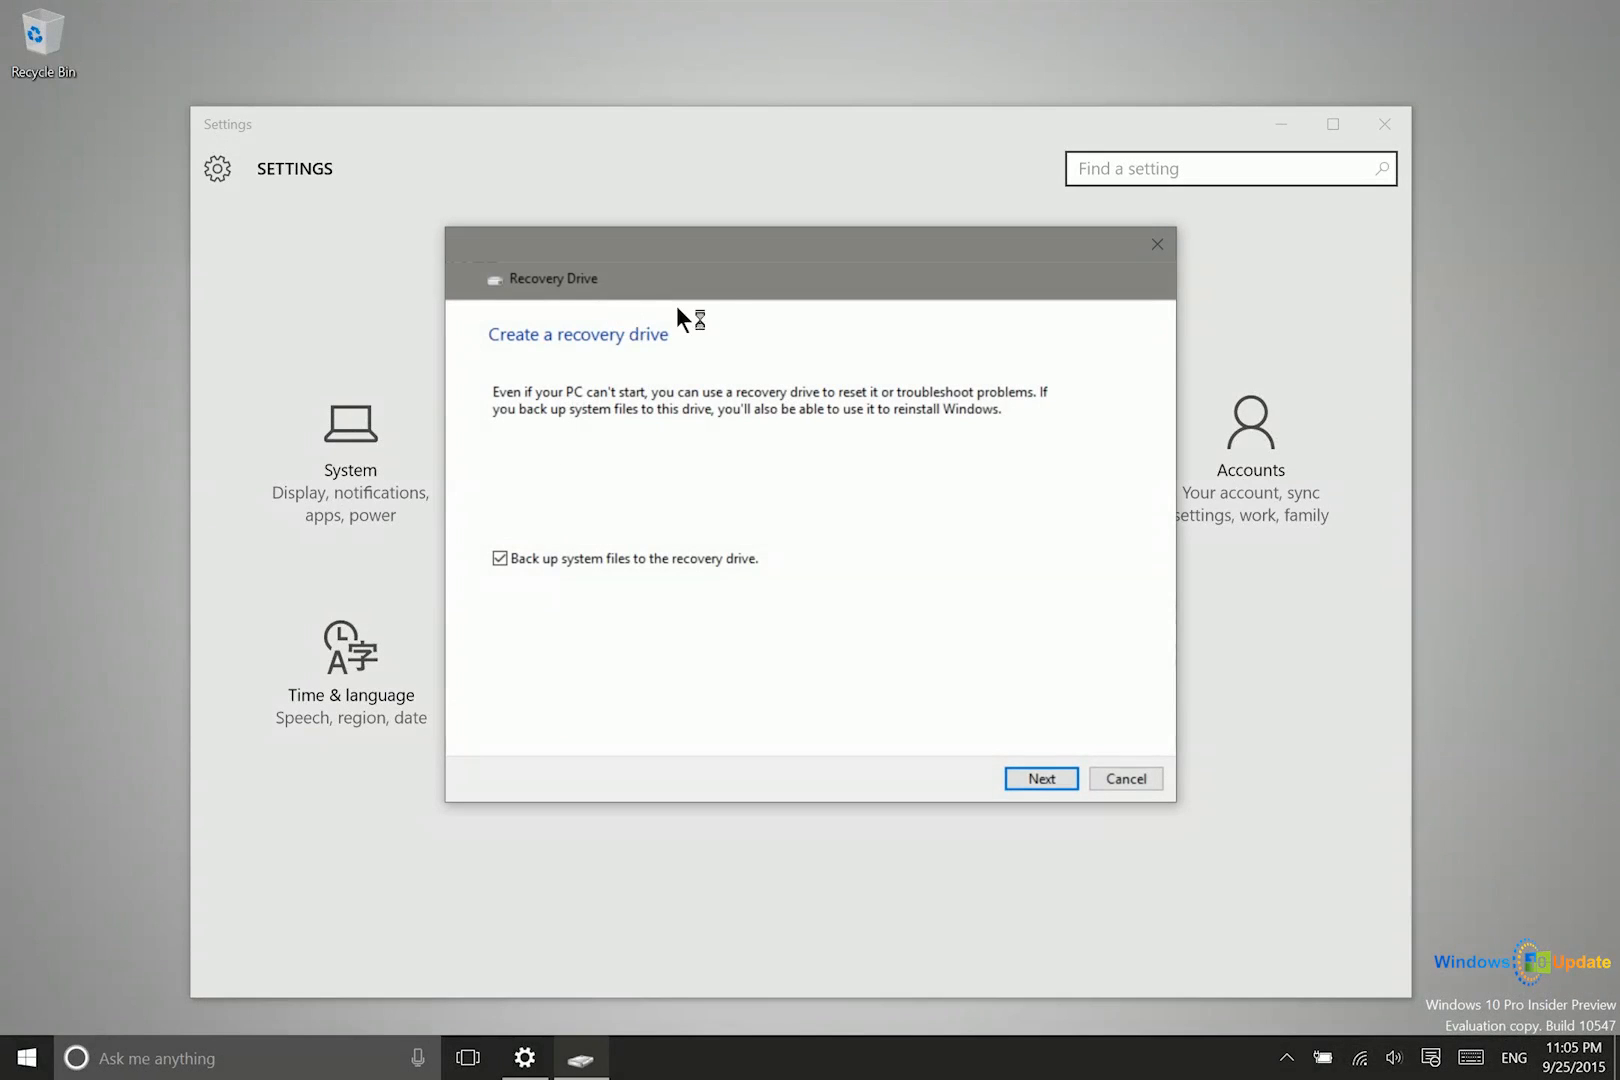
pyautogui.click(1034, 777)
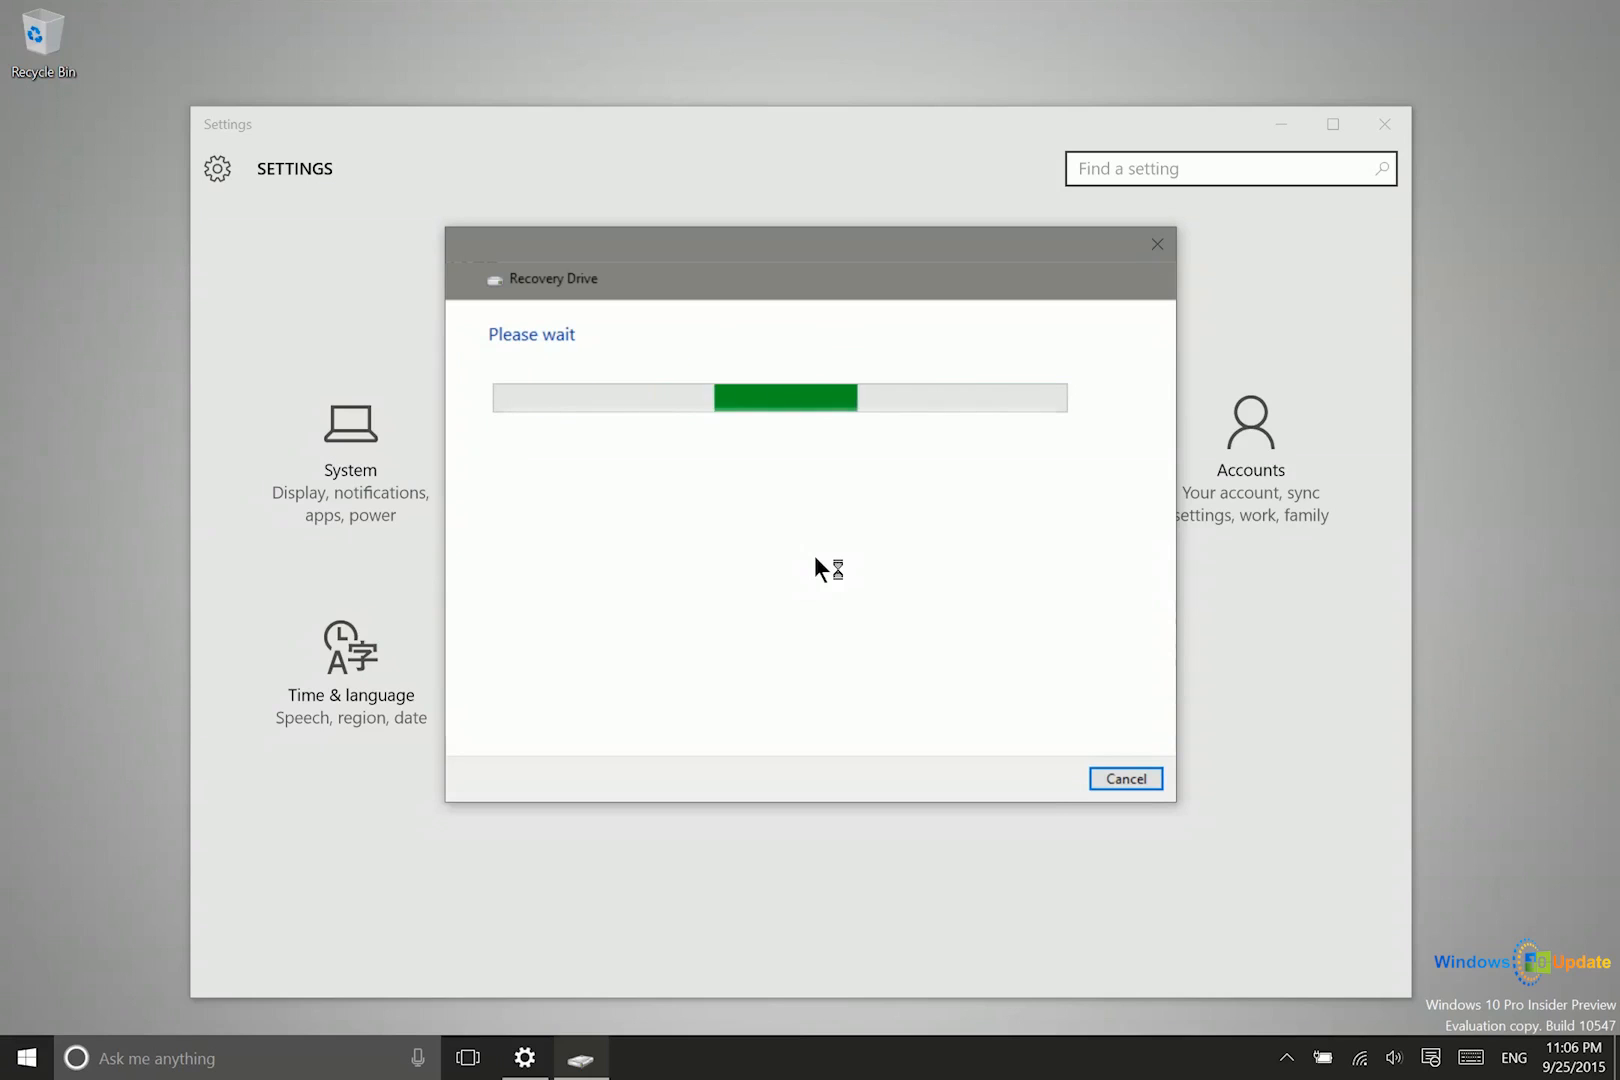
pyautogui.click(1114, 783)
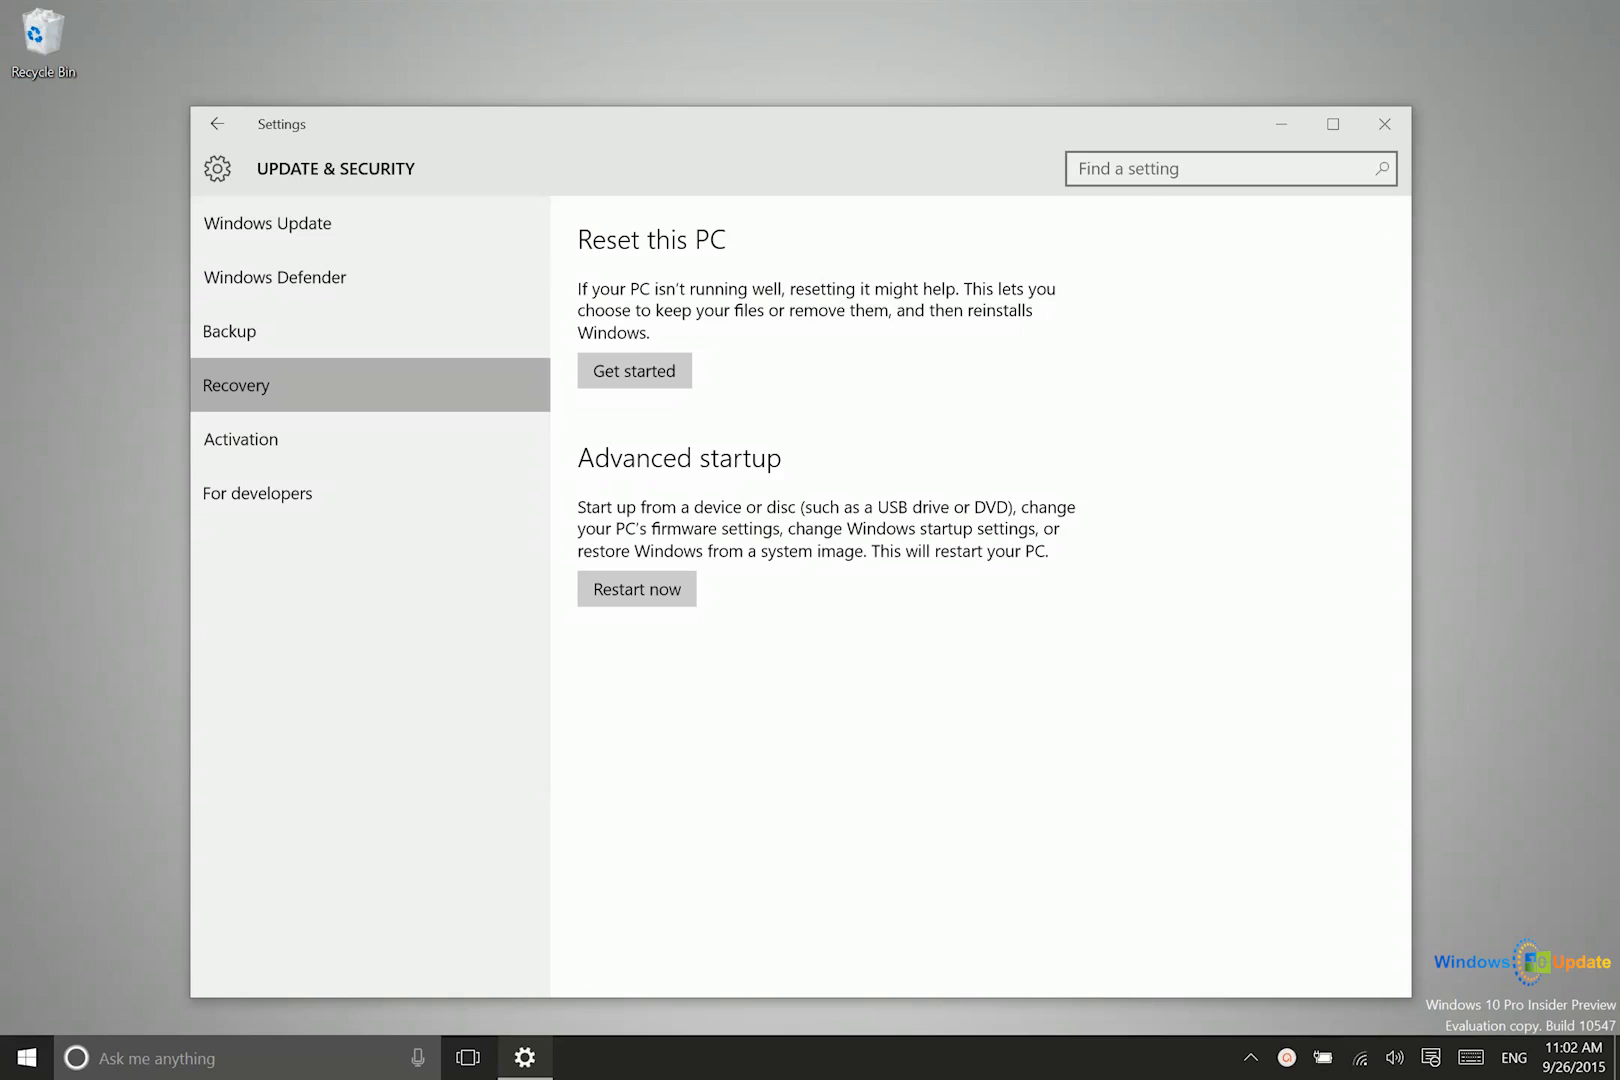
# Return to the settings home and open the Recovery page under Update & security
pyautogui.click(224, 180)
pyautogui.click(1066, 640)
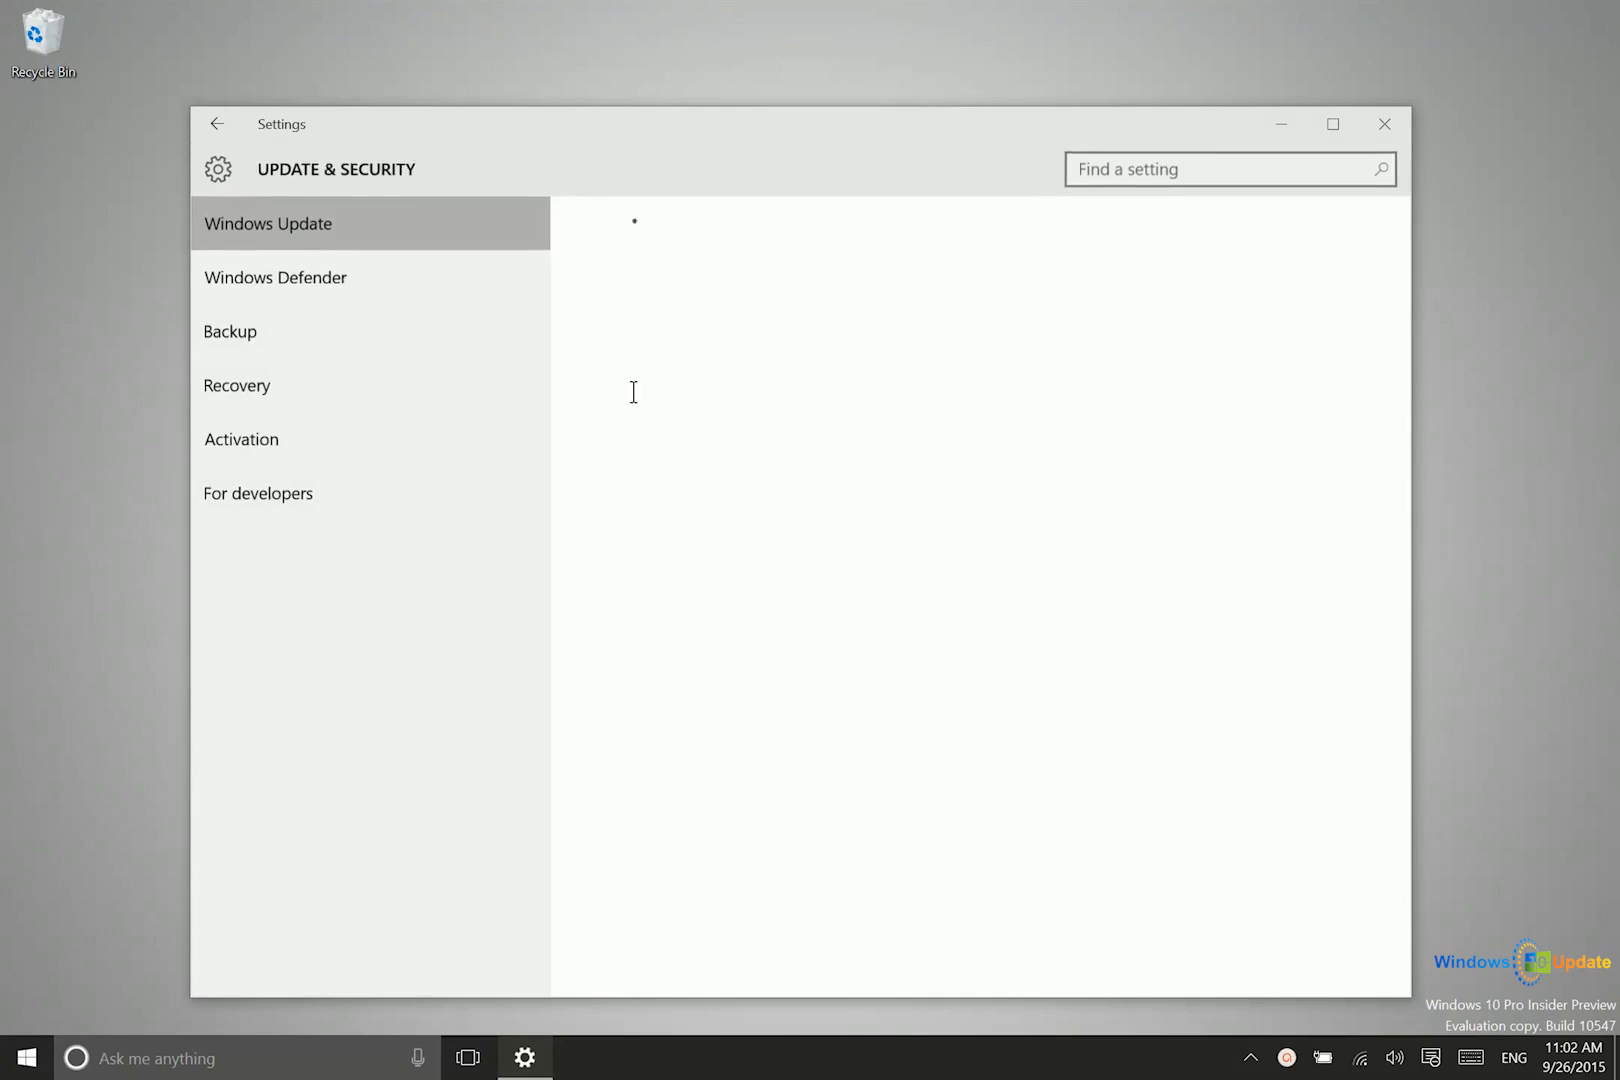
pyautogui.click(277, 368)
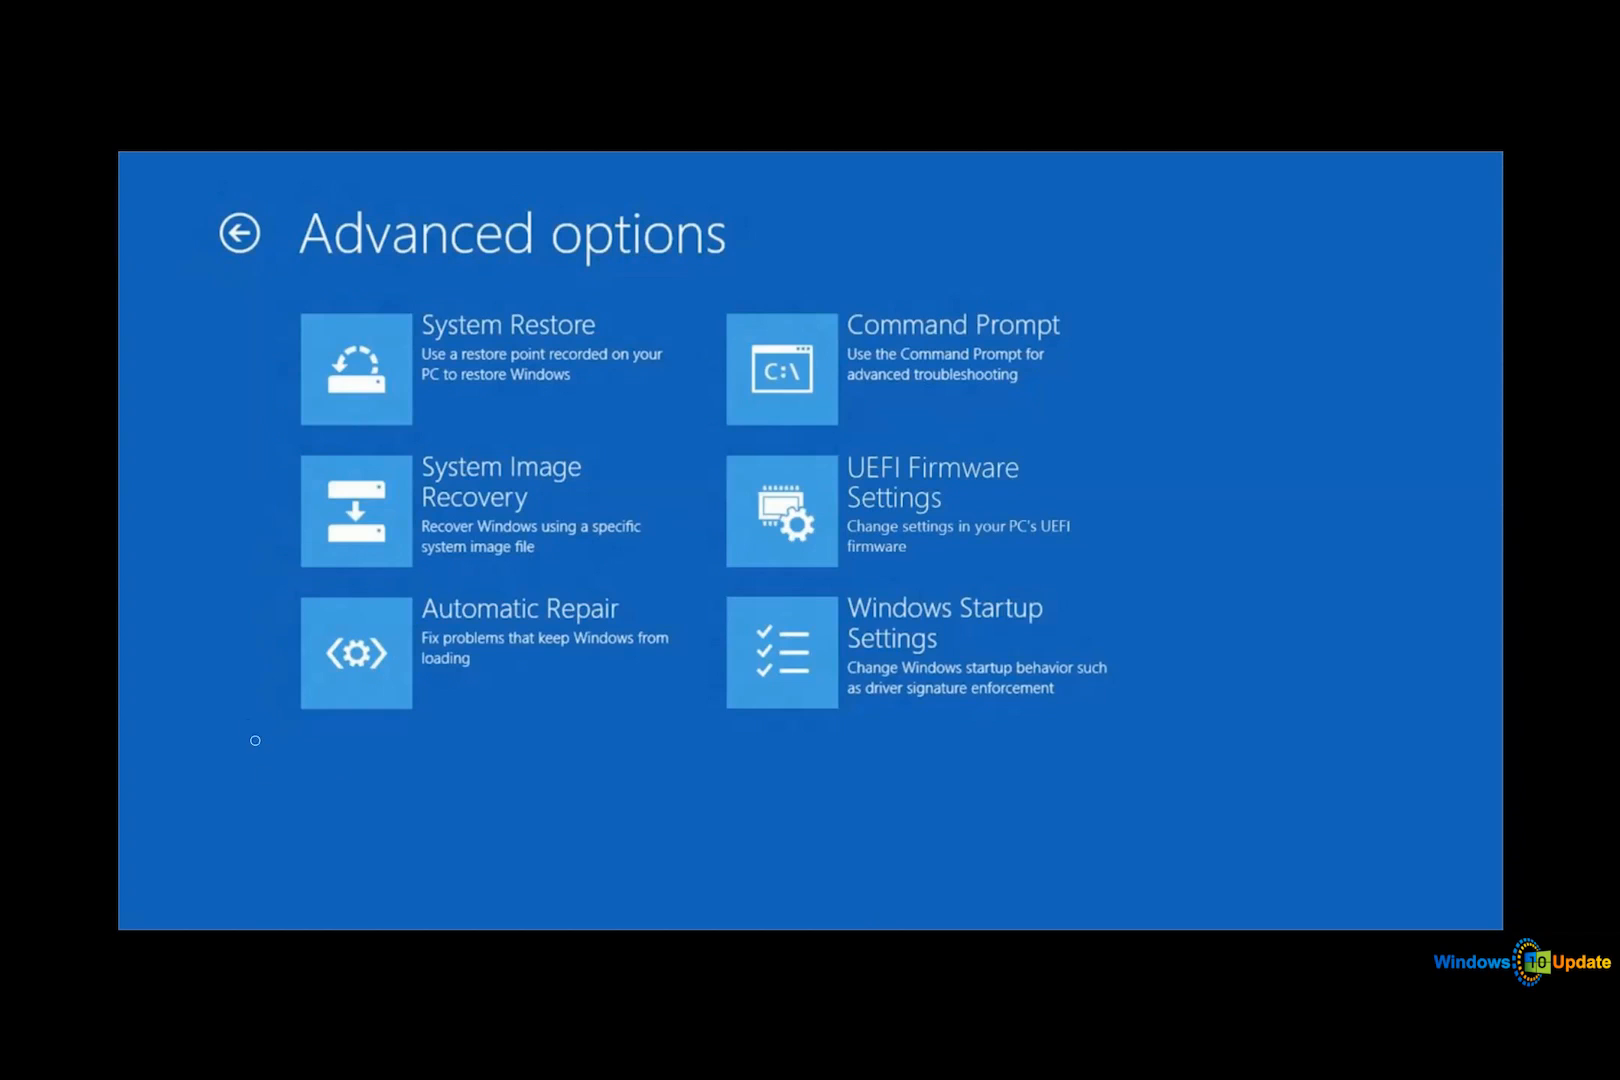
pyautogui.moveTo(248, 345); pyautogui.dragTo(225, 705)
pyautogui.moveTo(222, 860)
pyautogui.mouseDown()
pyautogui.moveTo(226, 538)
pyautogui.moveTo(244, 572)
pyautogui.moveTo(196, 524)
pyautogui.moveTo(477, 587)
pyautogui.moveTo(283, 560)
pyautogui.mouseUp()
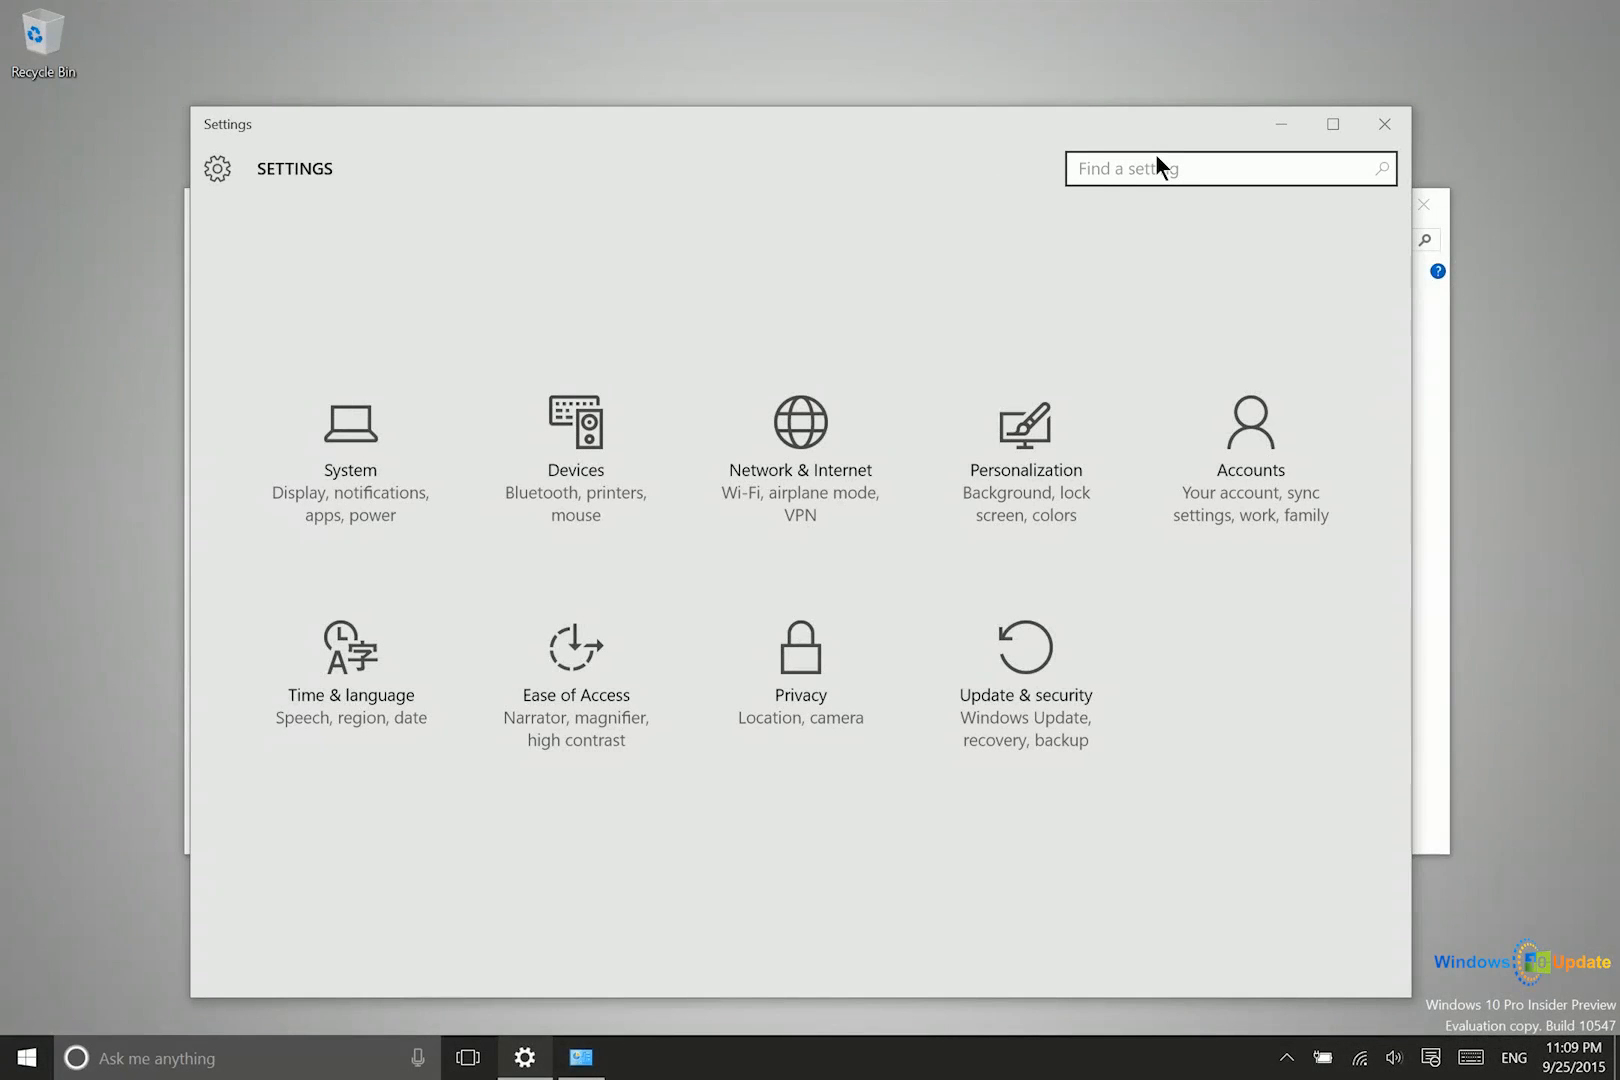
# Search the settings for "file hist", view the File History settings, and return to the settings home
pyautogui.write('file hist')
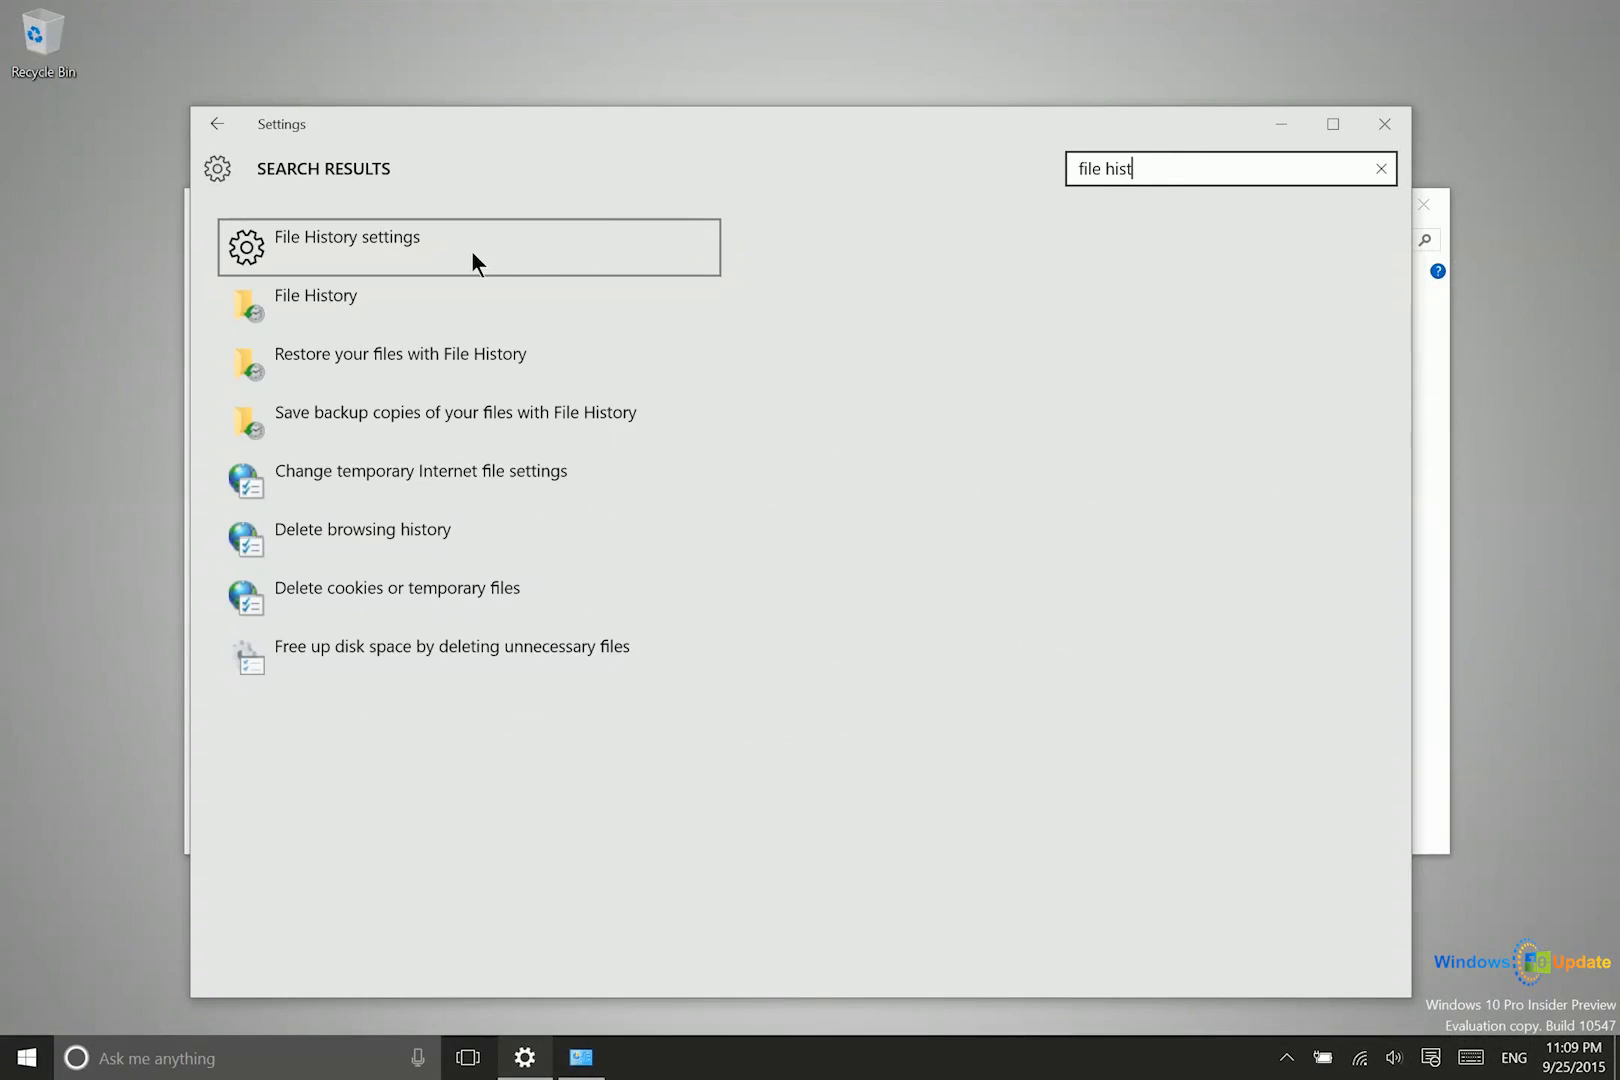
pyautogui.click(339, 240)
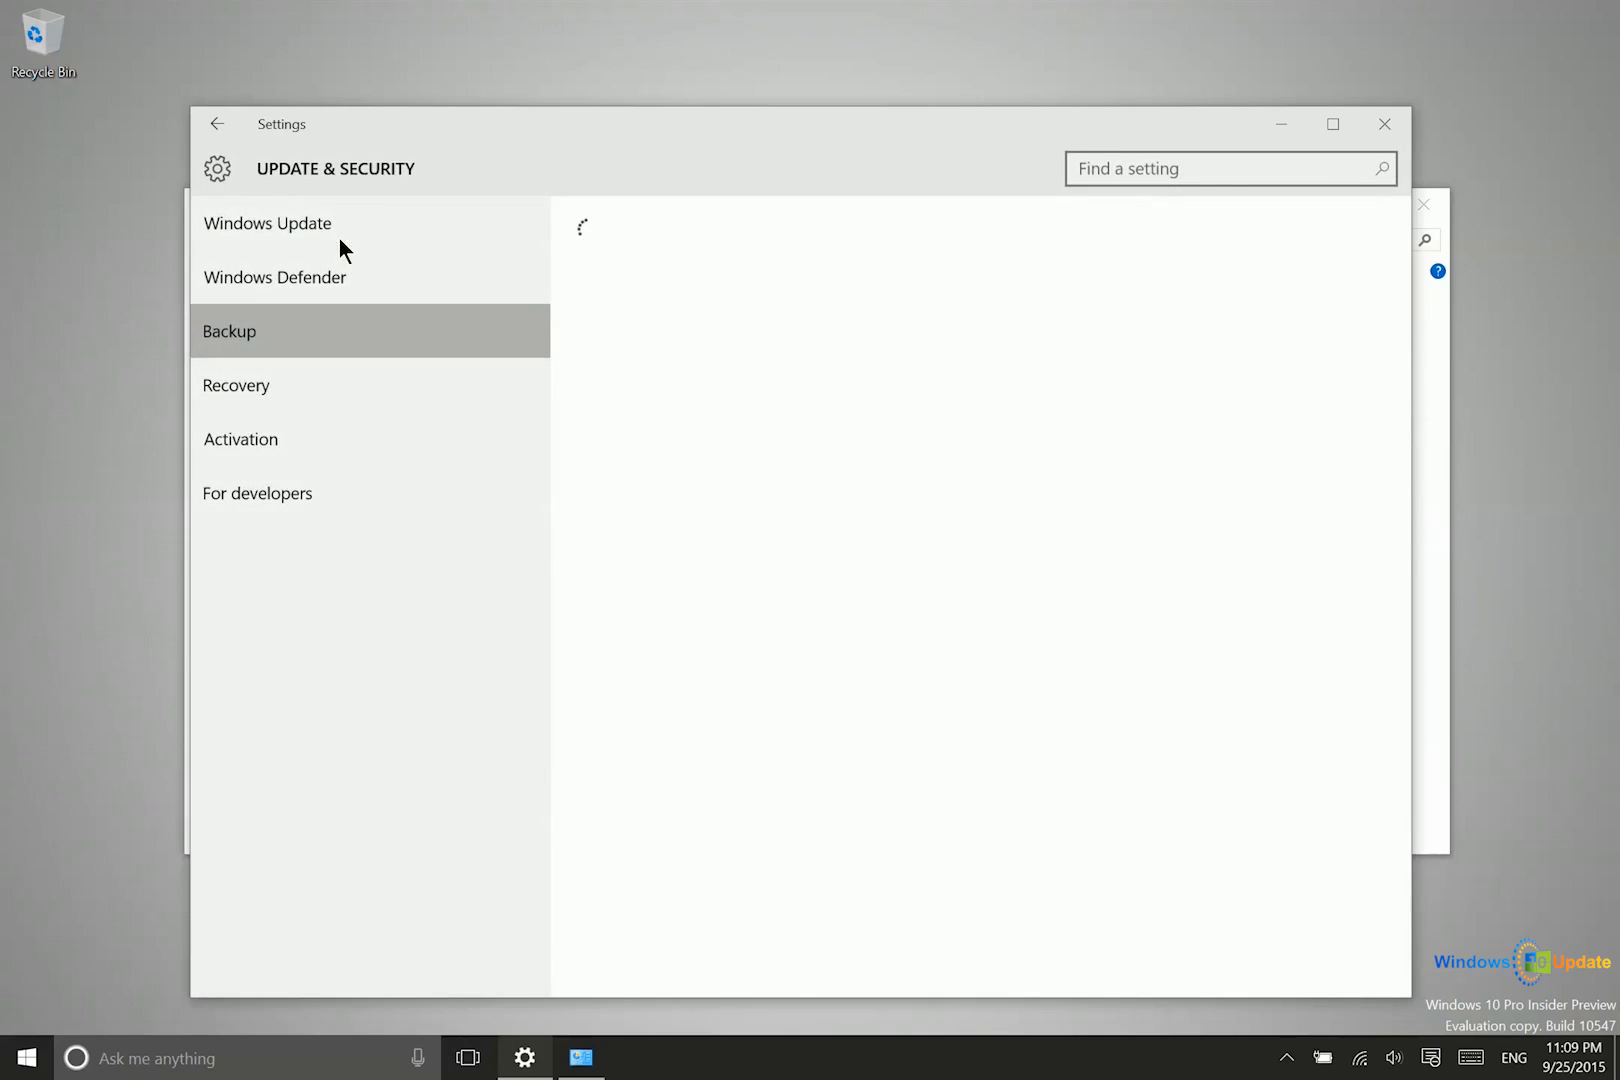
pyautogui.click(221, 160)
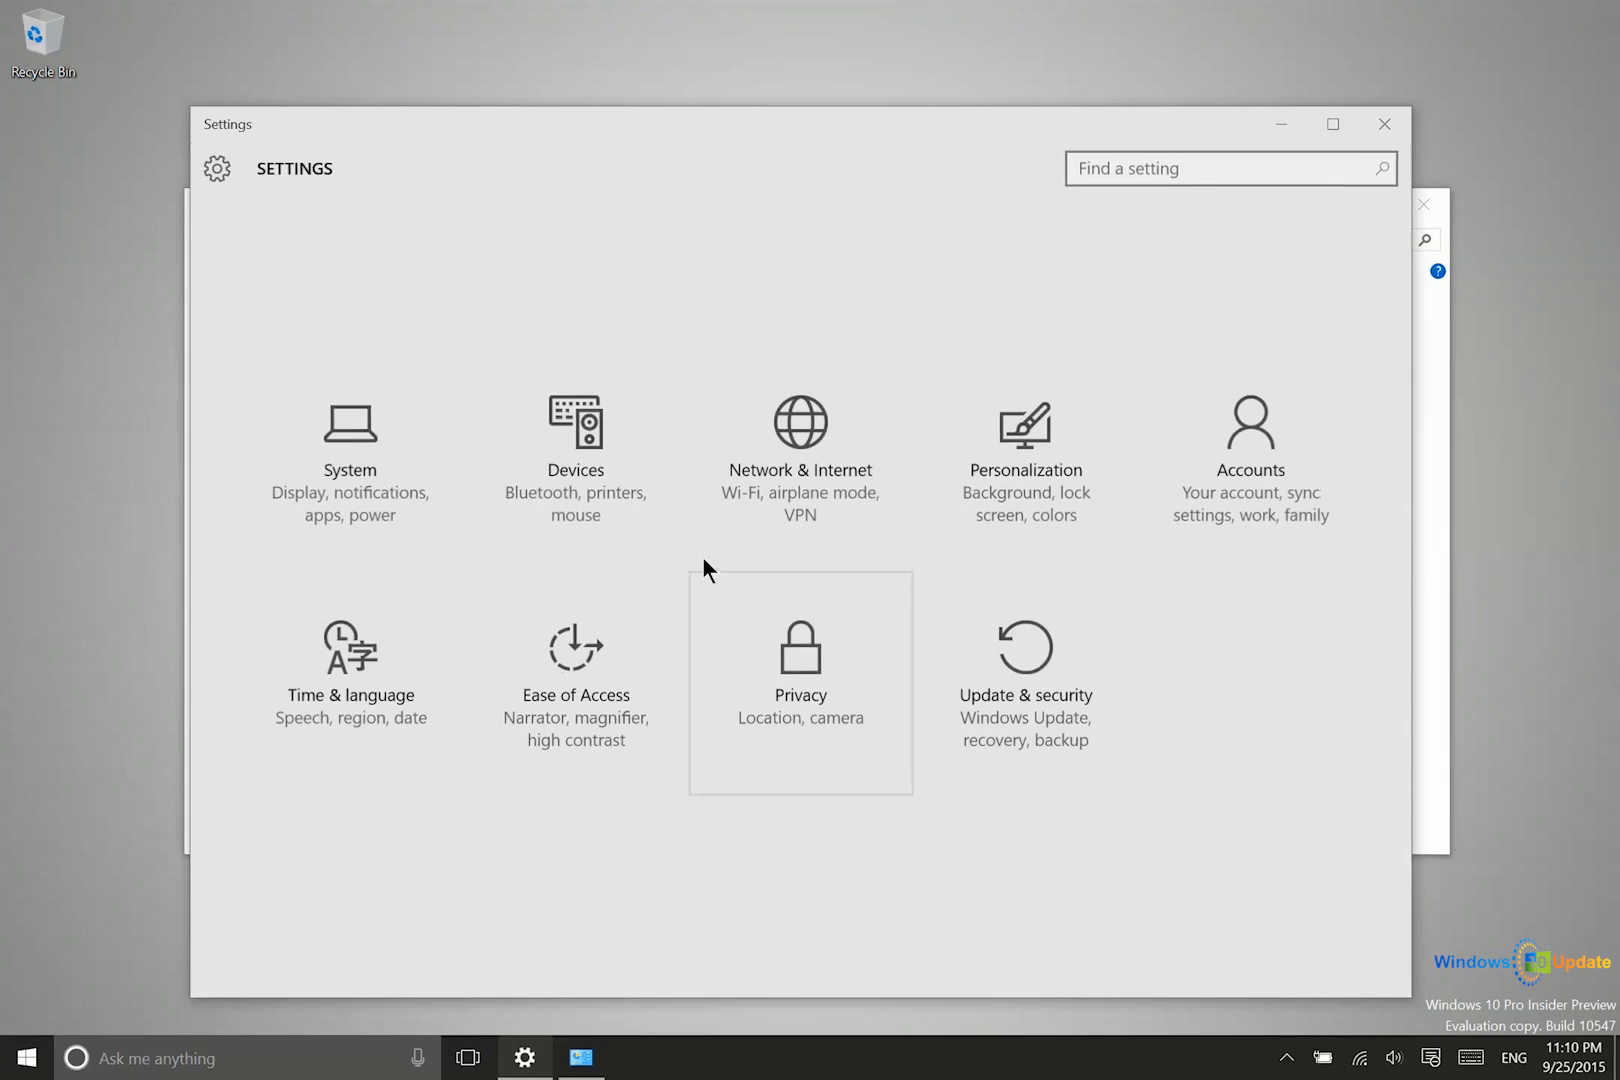
# Add Seagate Backup Plus Drive (F:) as the File History drive in the Backup settings under Update & security
pyautogui.click(1027, 650)
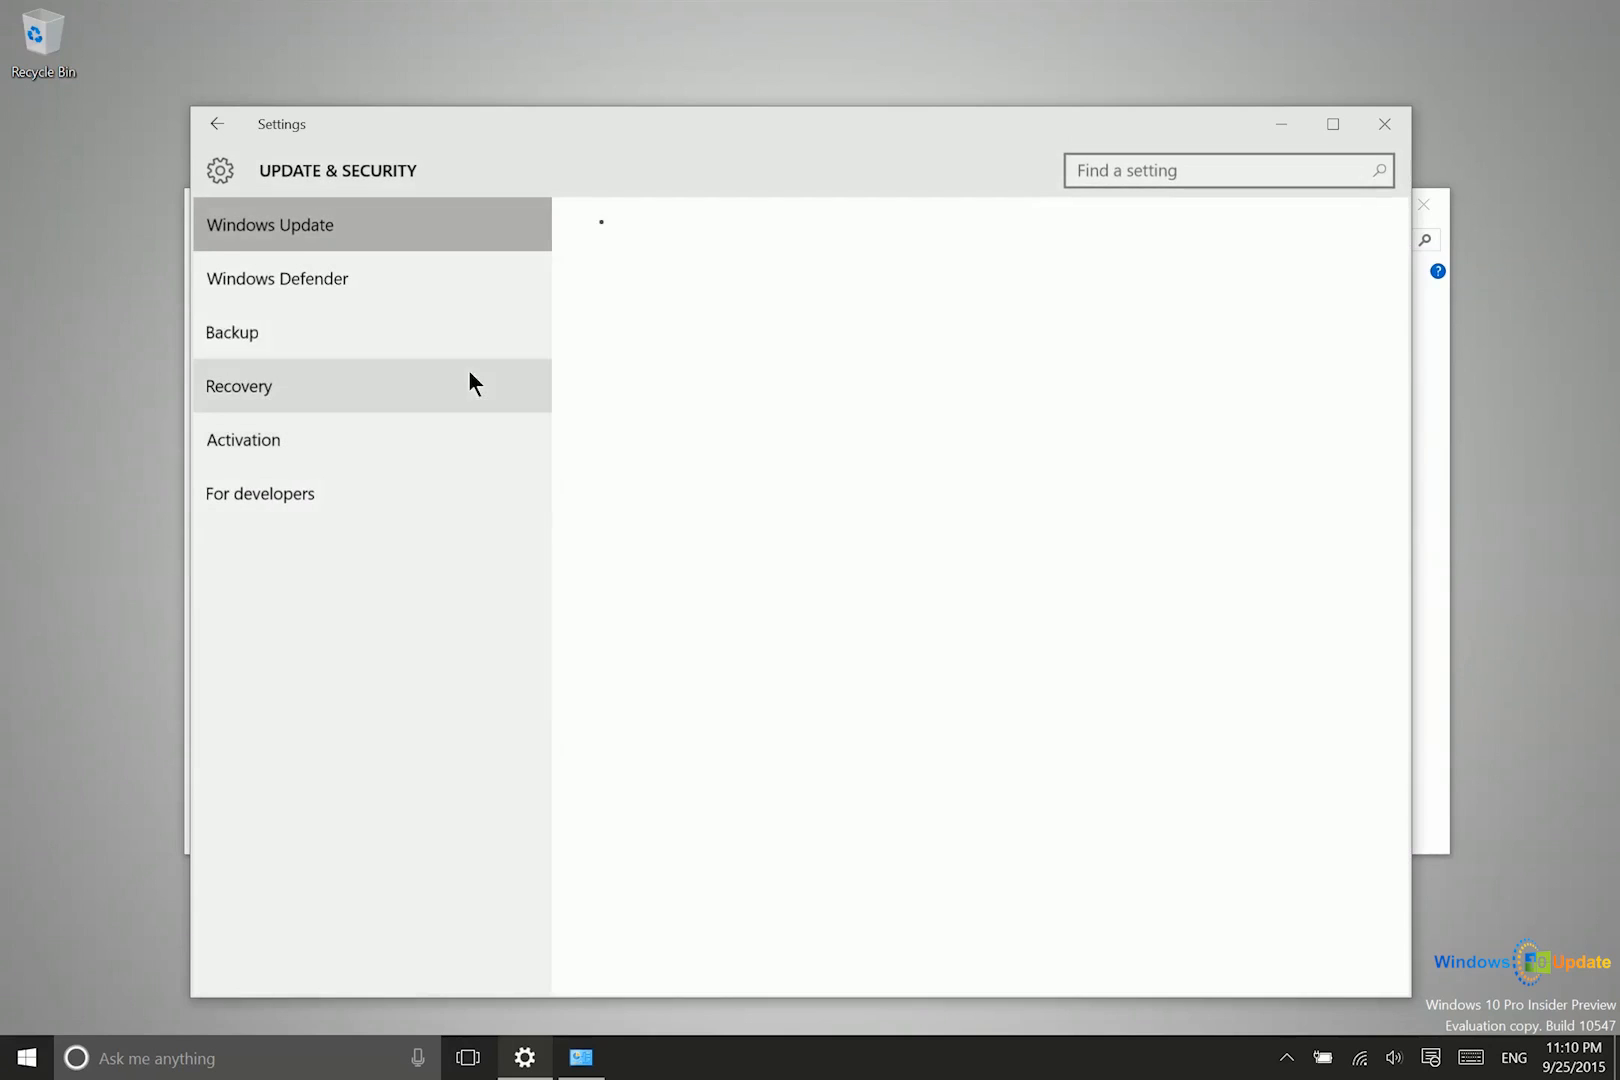
pyautogui.click(345, 347)
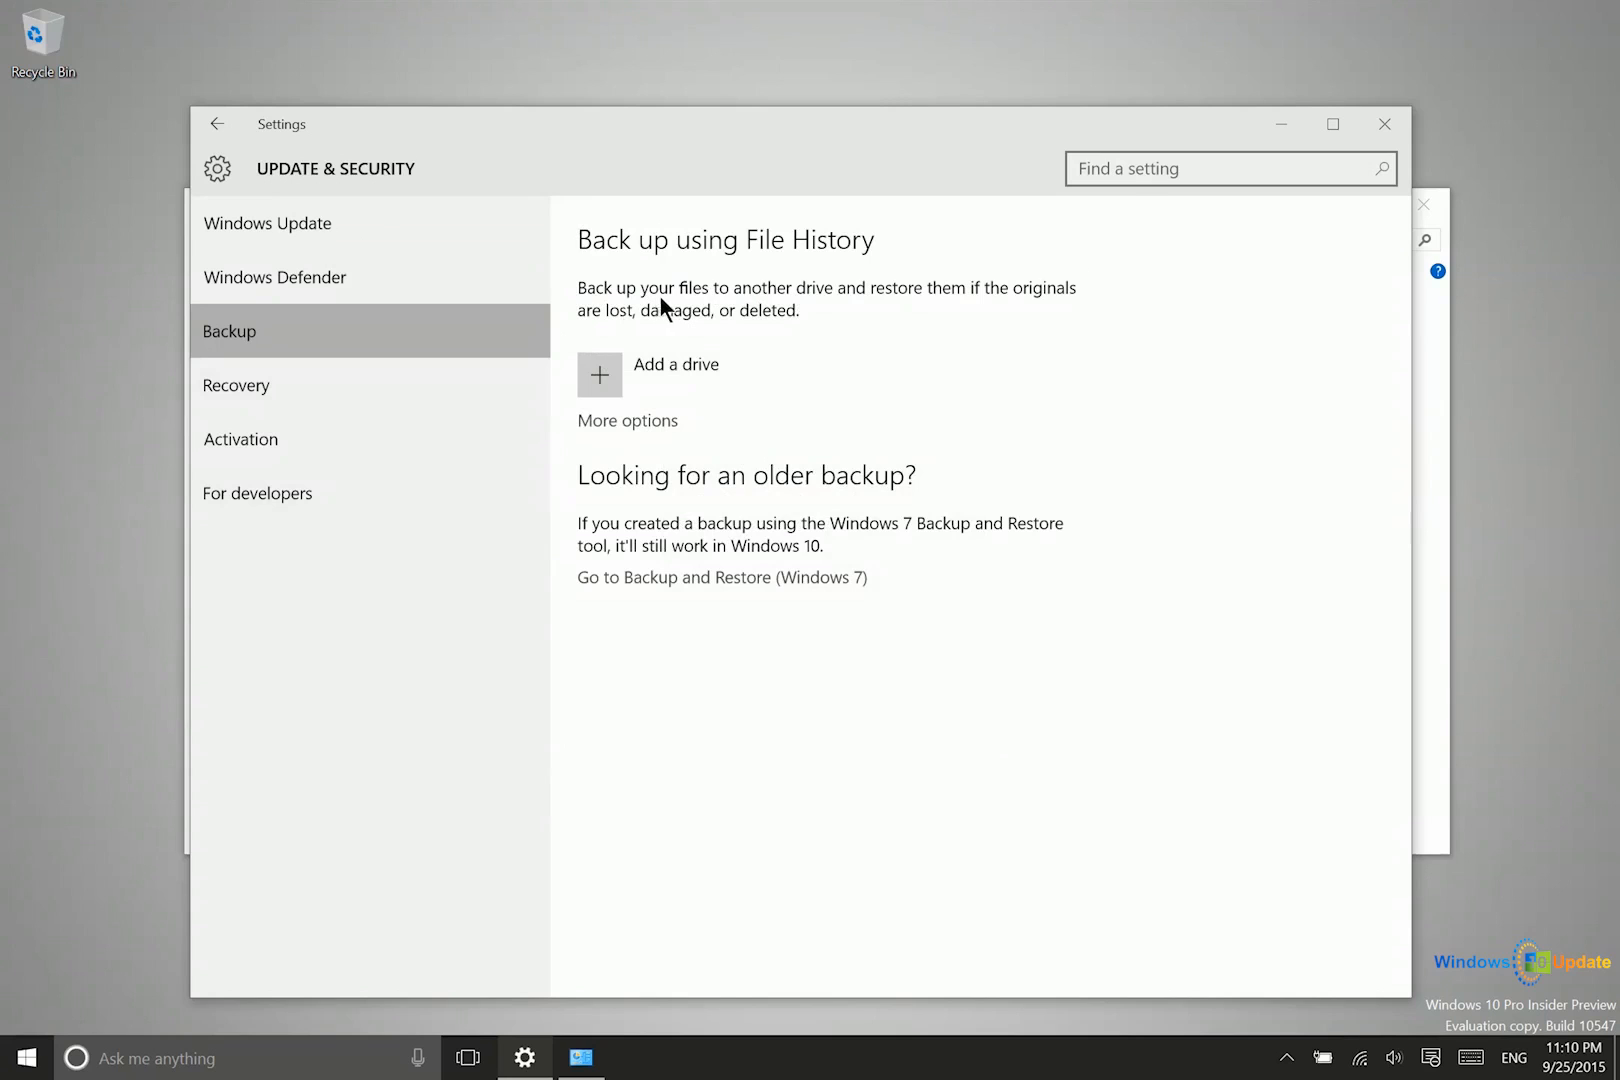
pyautogui.click(606, 382)
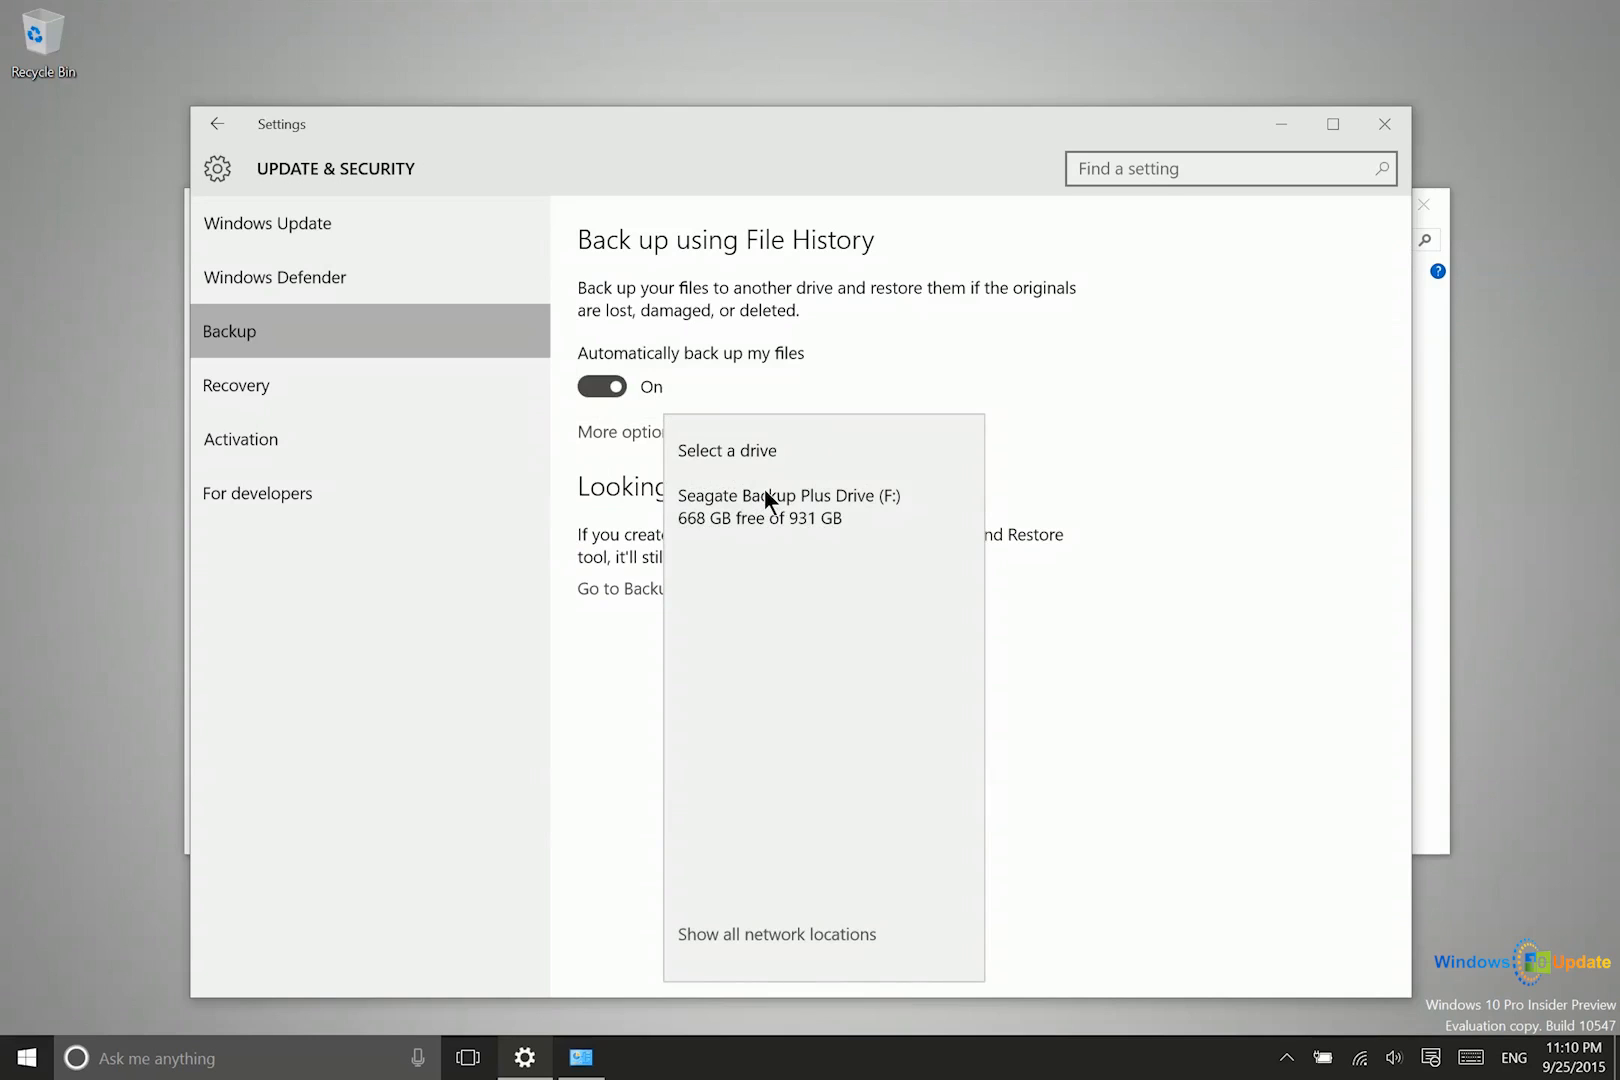
pyautogui.click(713, 510)
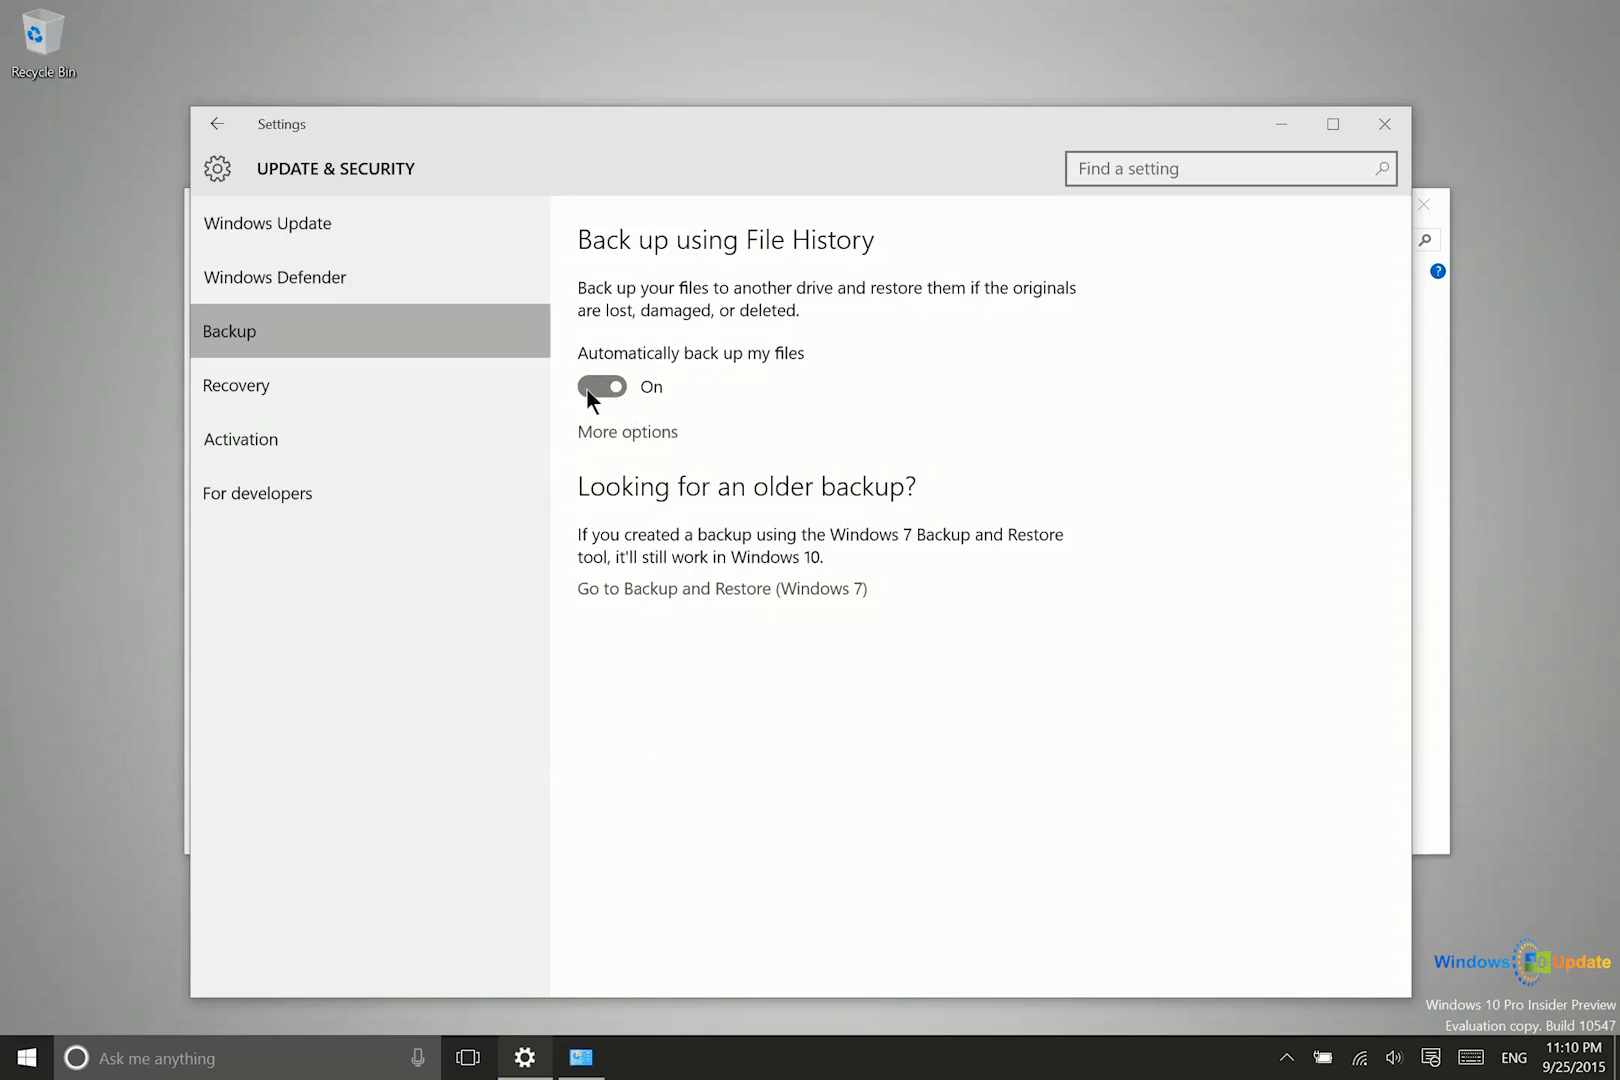
# Set File History to back up files Daily and keep the backups Forever (default) in its additional options
pyautogui.click(651, 438)
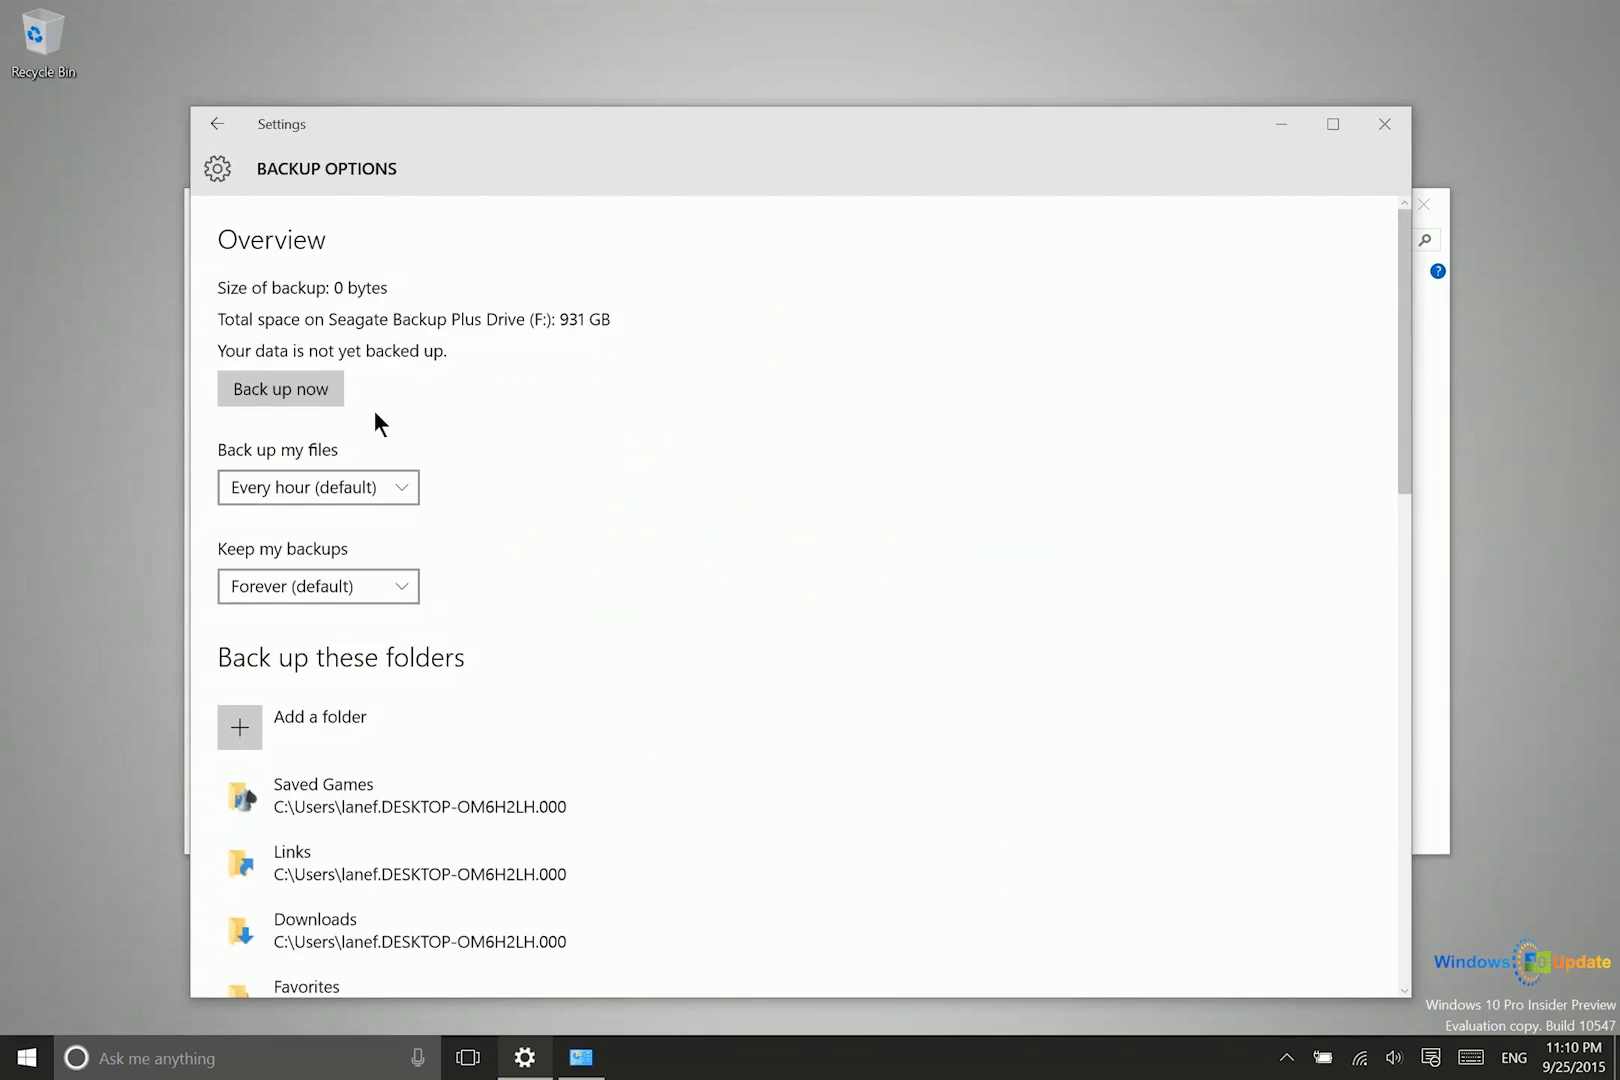
pyautogui.click(298, 484)
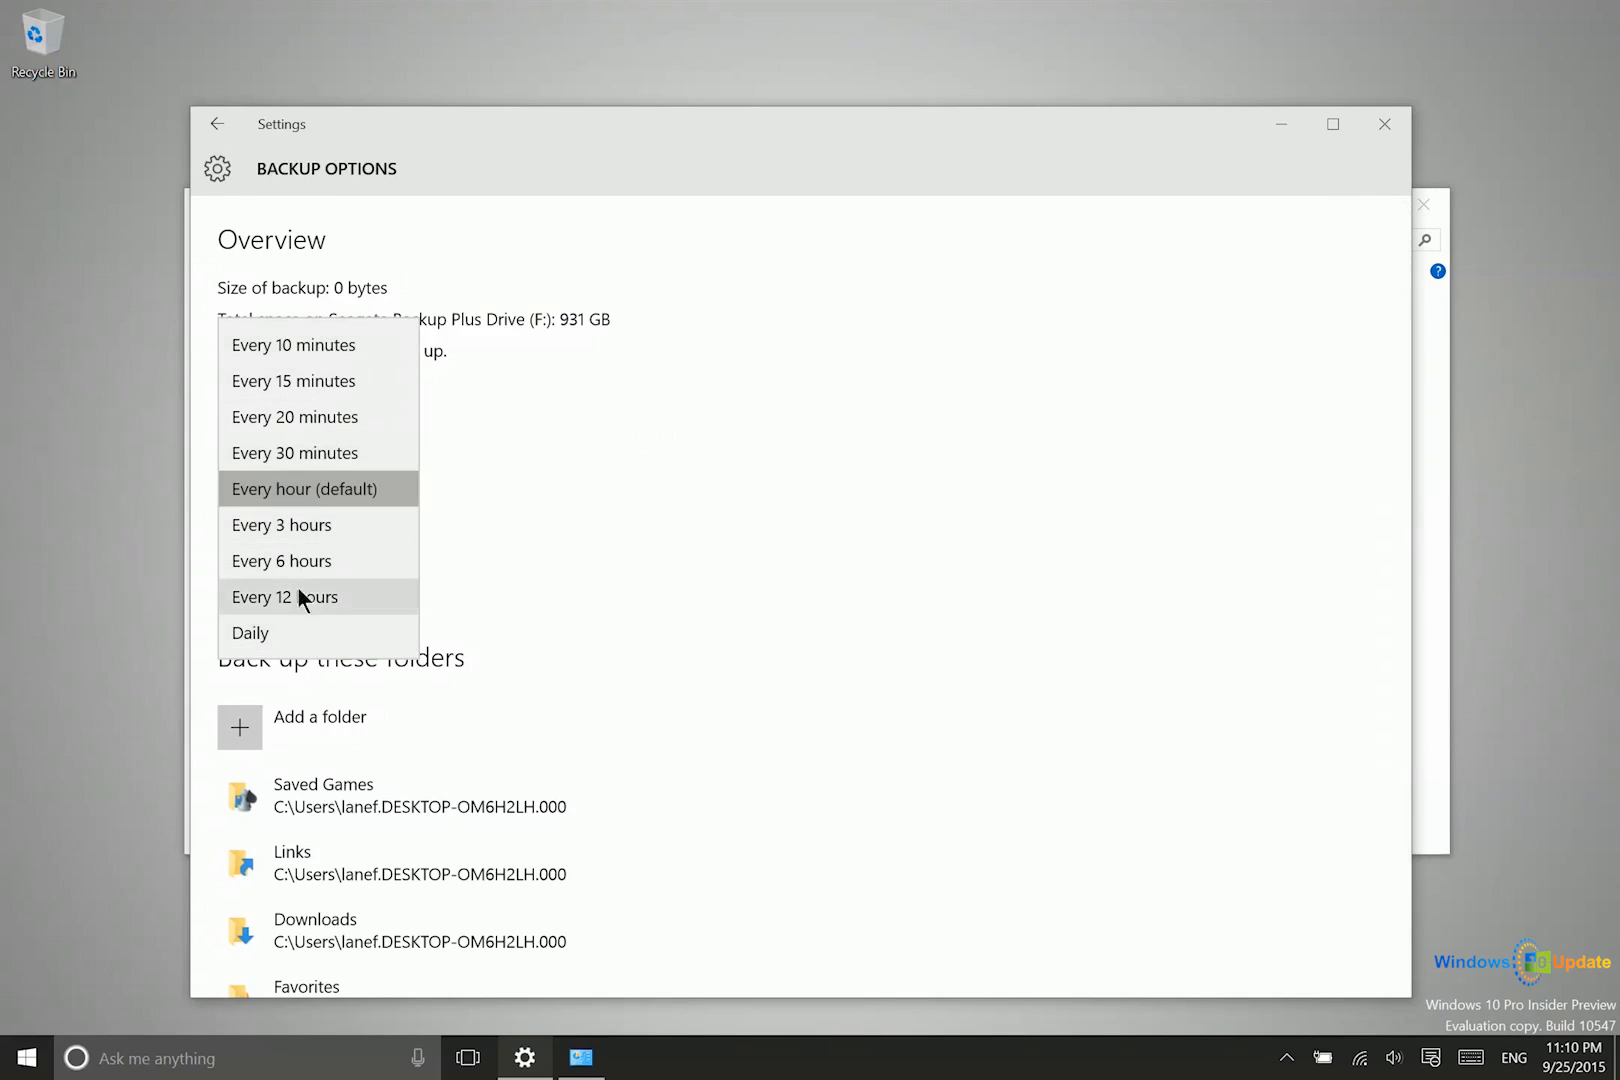
pyautogui.click(263, 628)
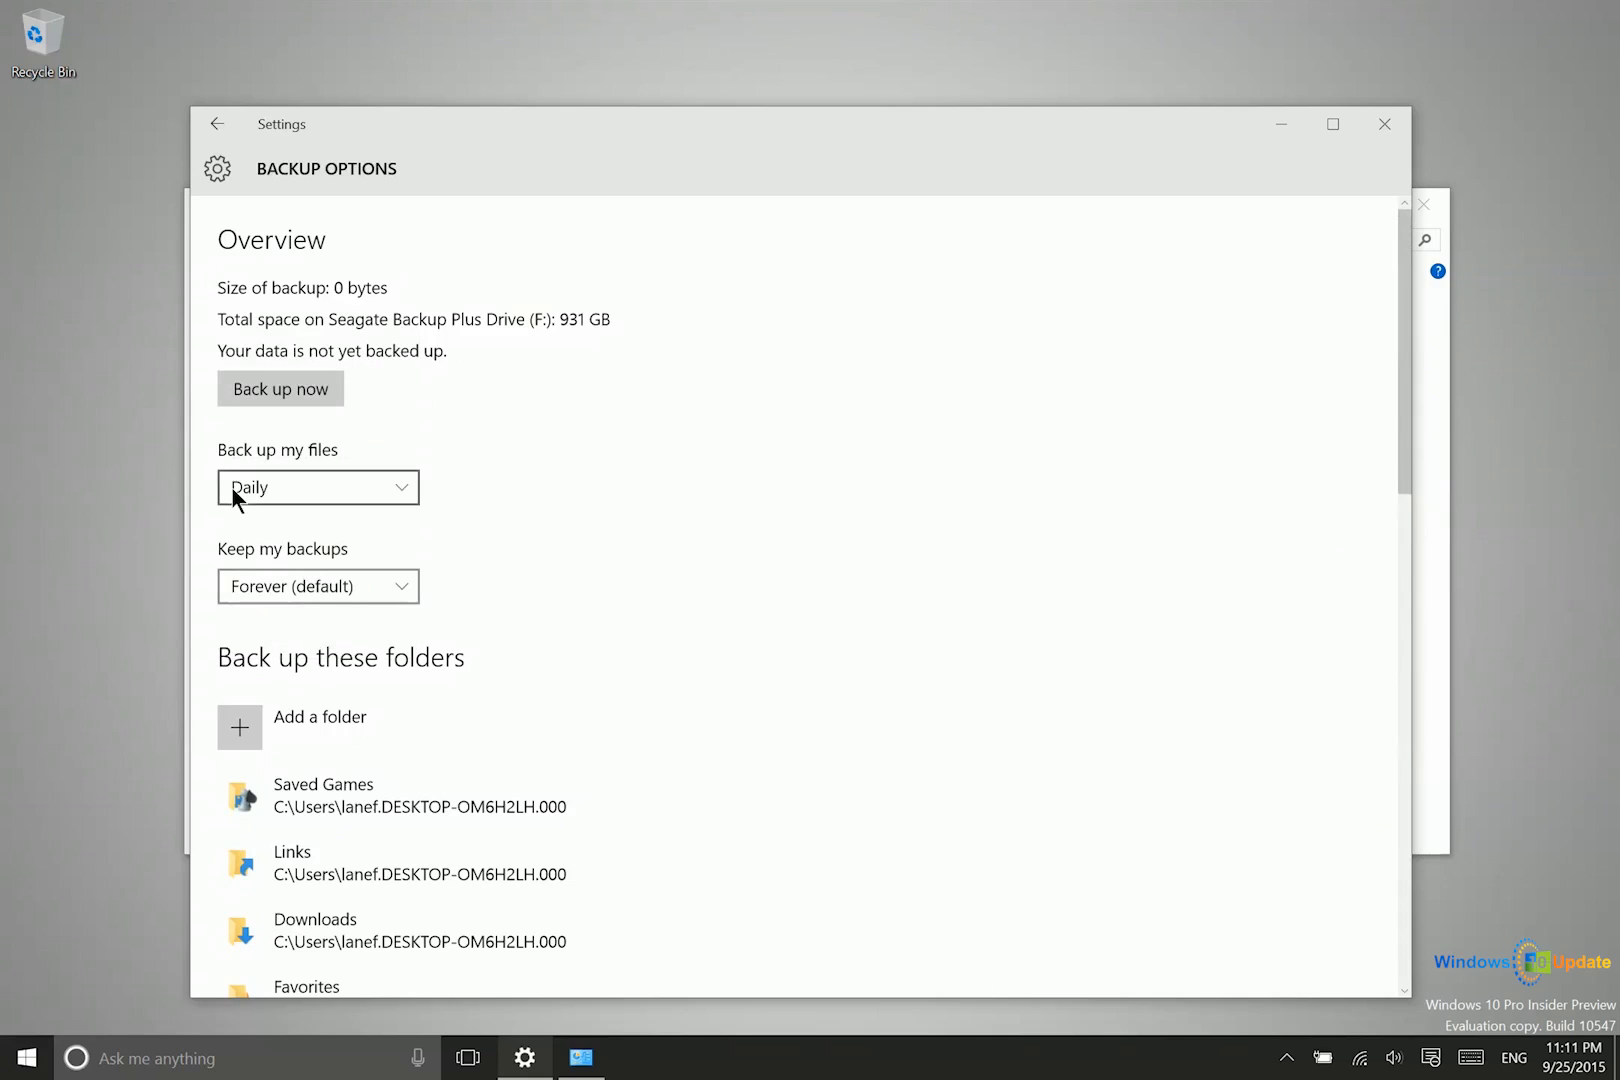
pyautogui.click(281, 579)
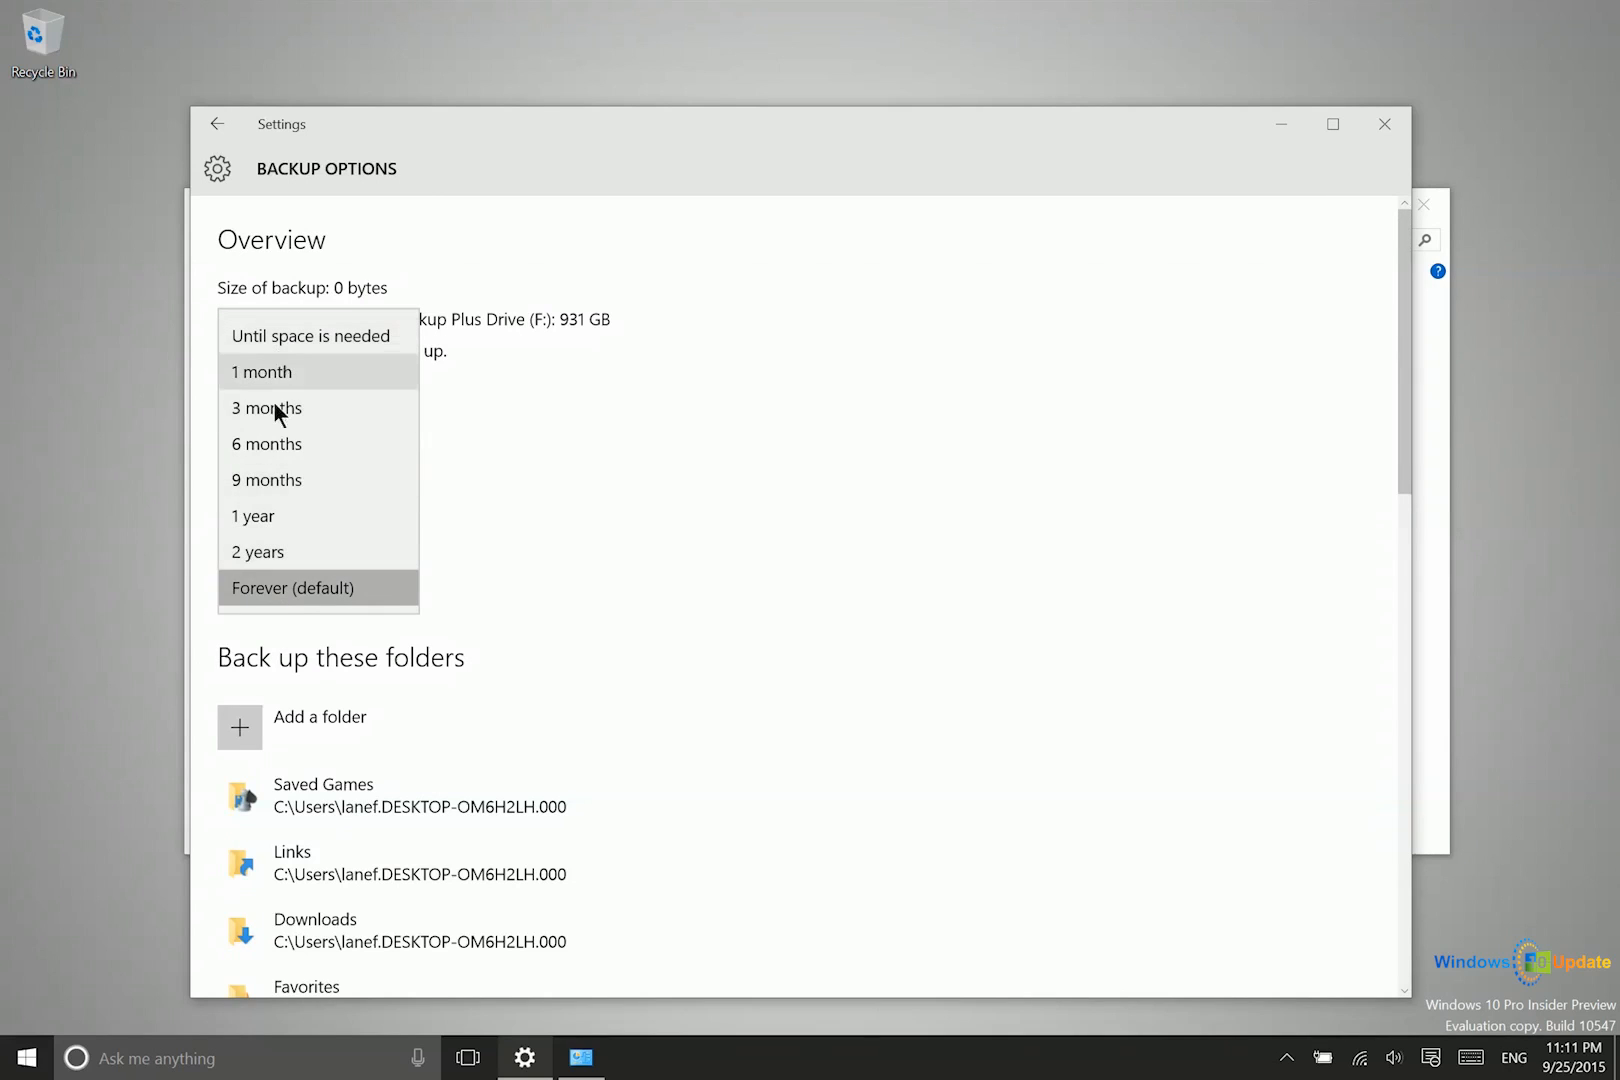
pyautogui.click(268, 587)
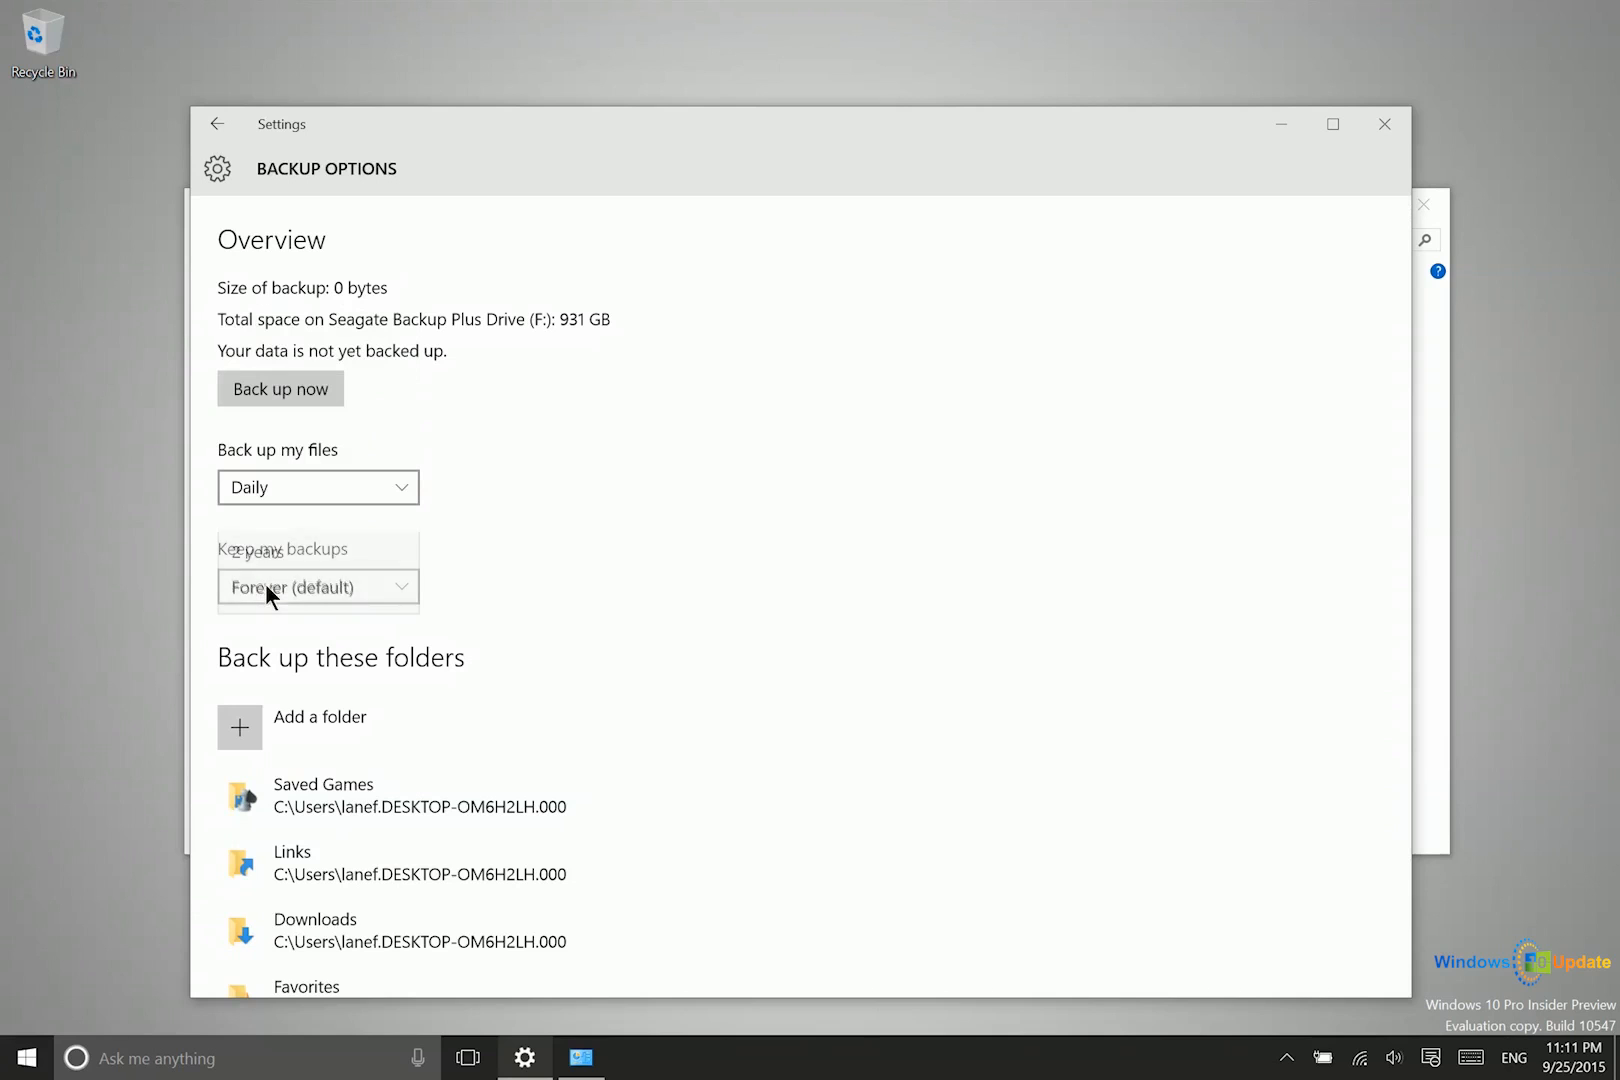
# Examine which folders the backup includes and the options for excluding folders or using a different drive
pyautogui.scroll(-3, 491, 640)
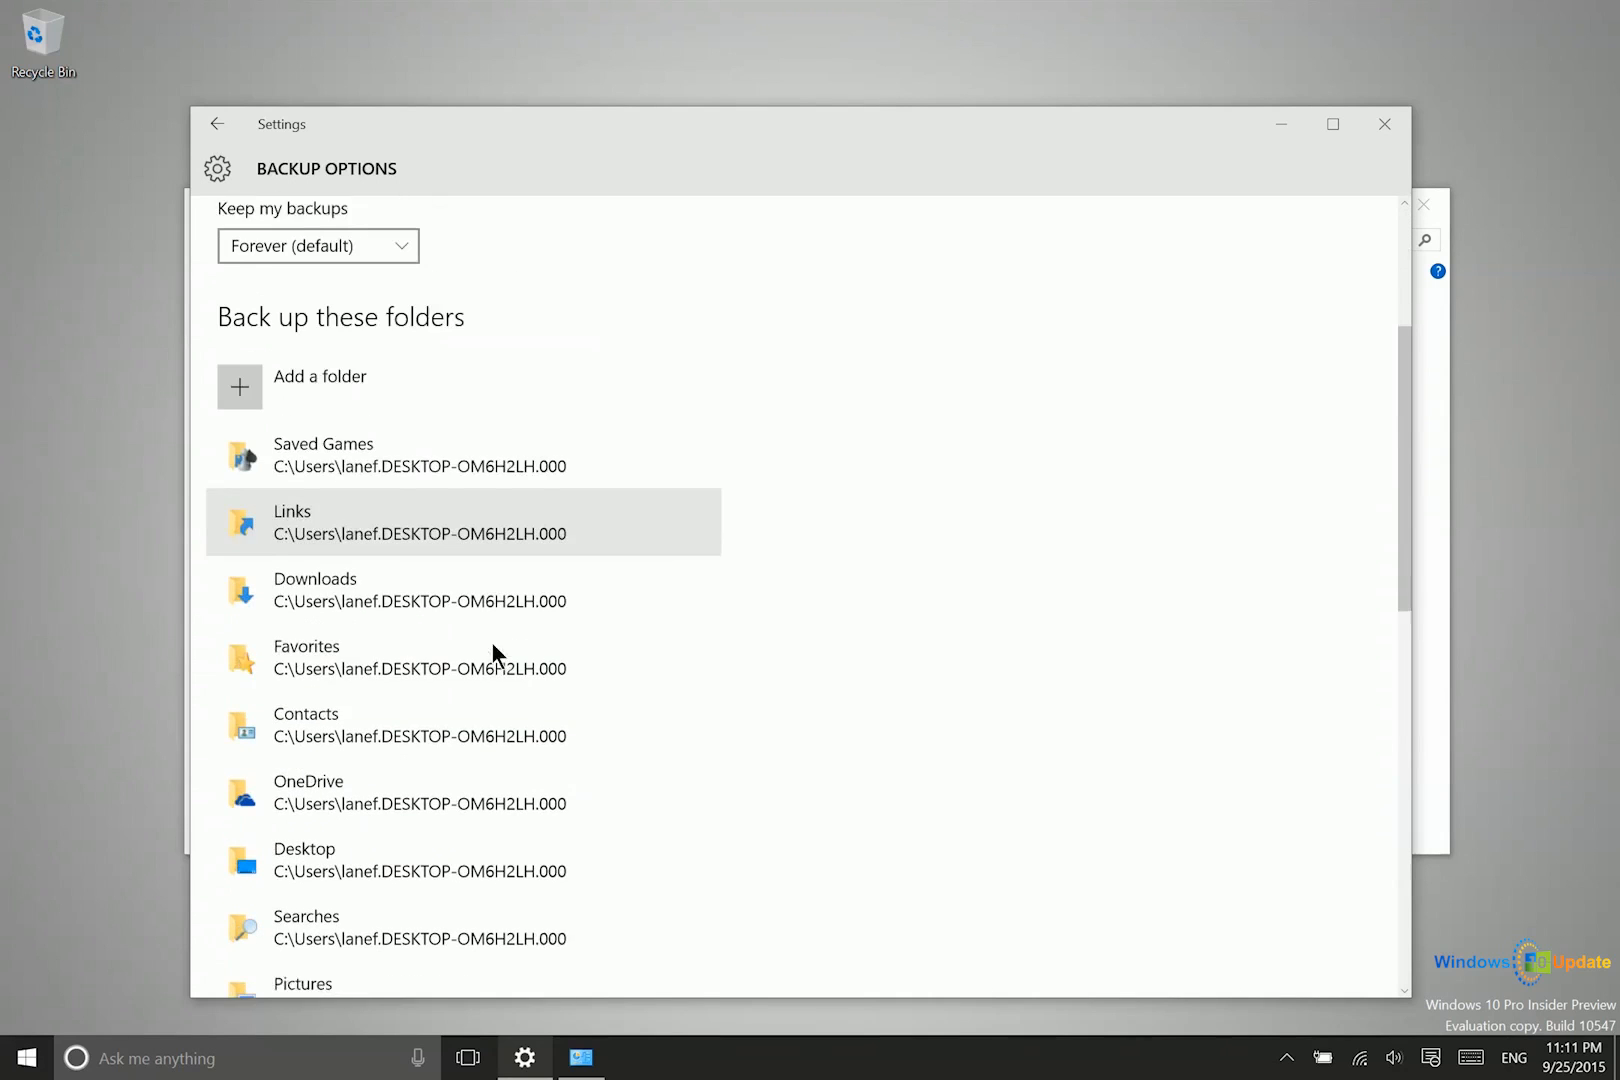
pyautogui.scroll(-8, 394, 615)
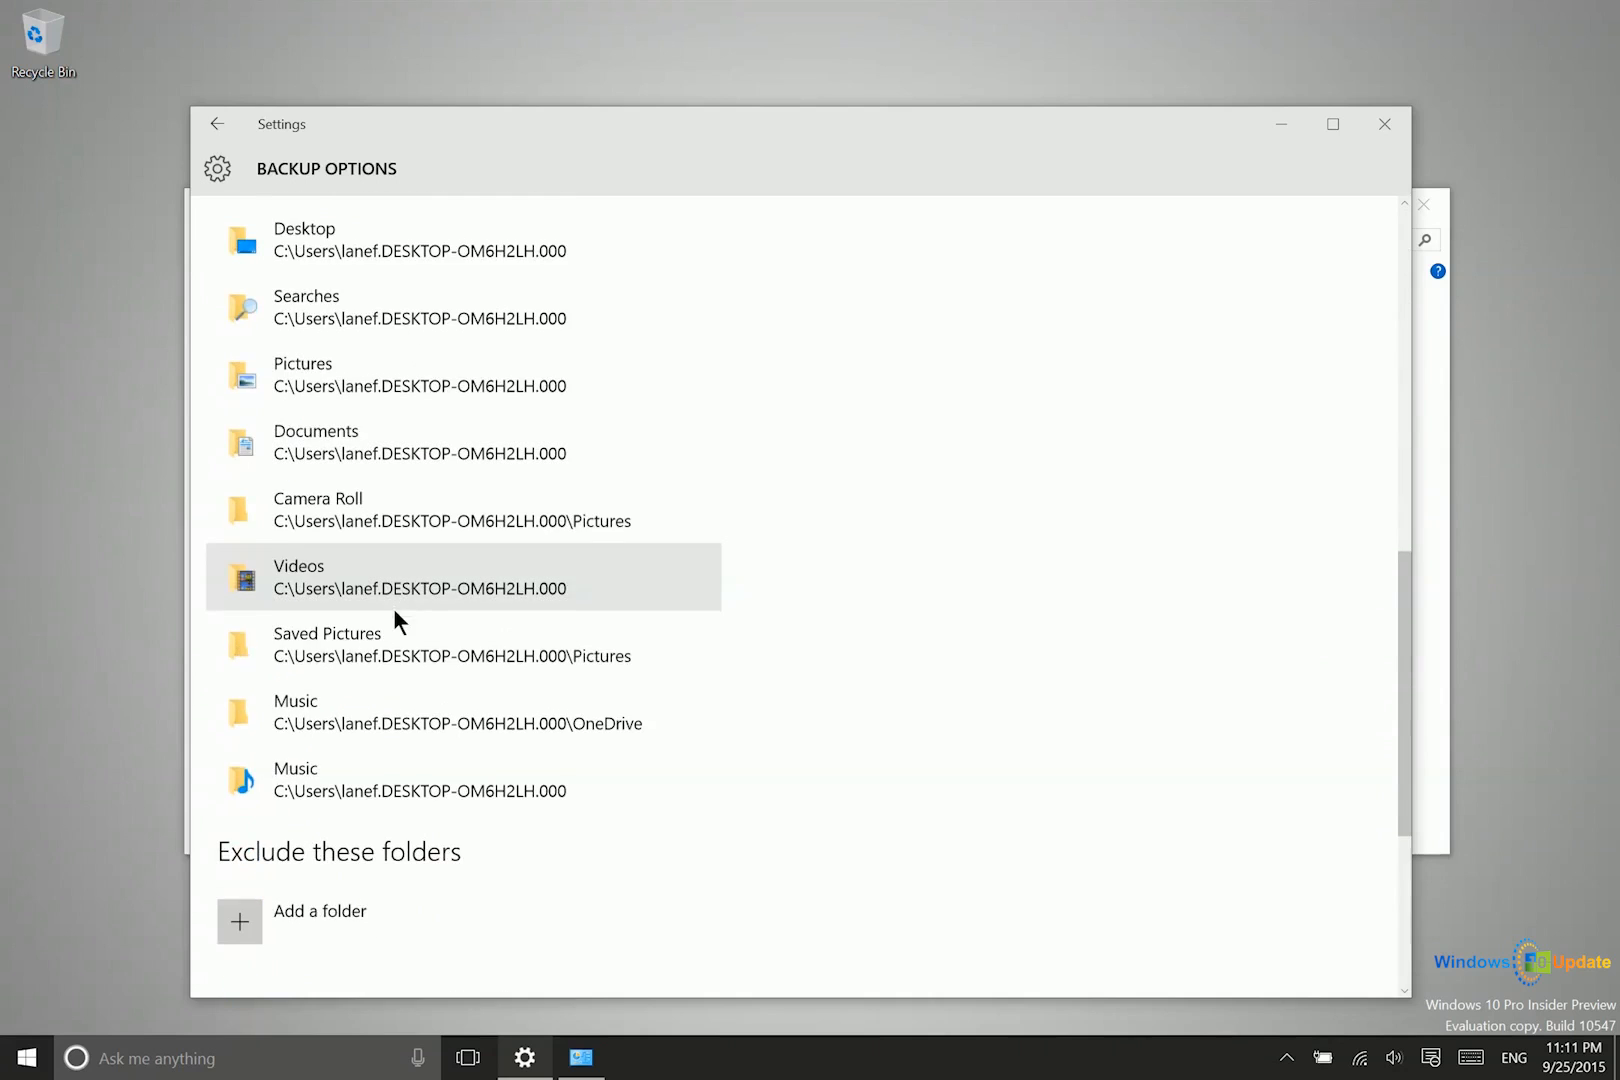
pyautogui.scroll(10, 405, 654)
pyautogui.scroll(2, 401, 651)
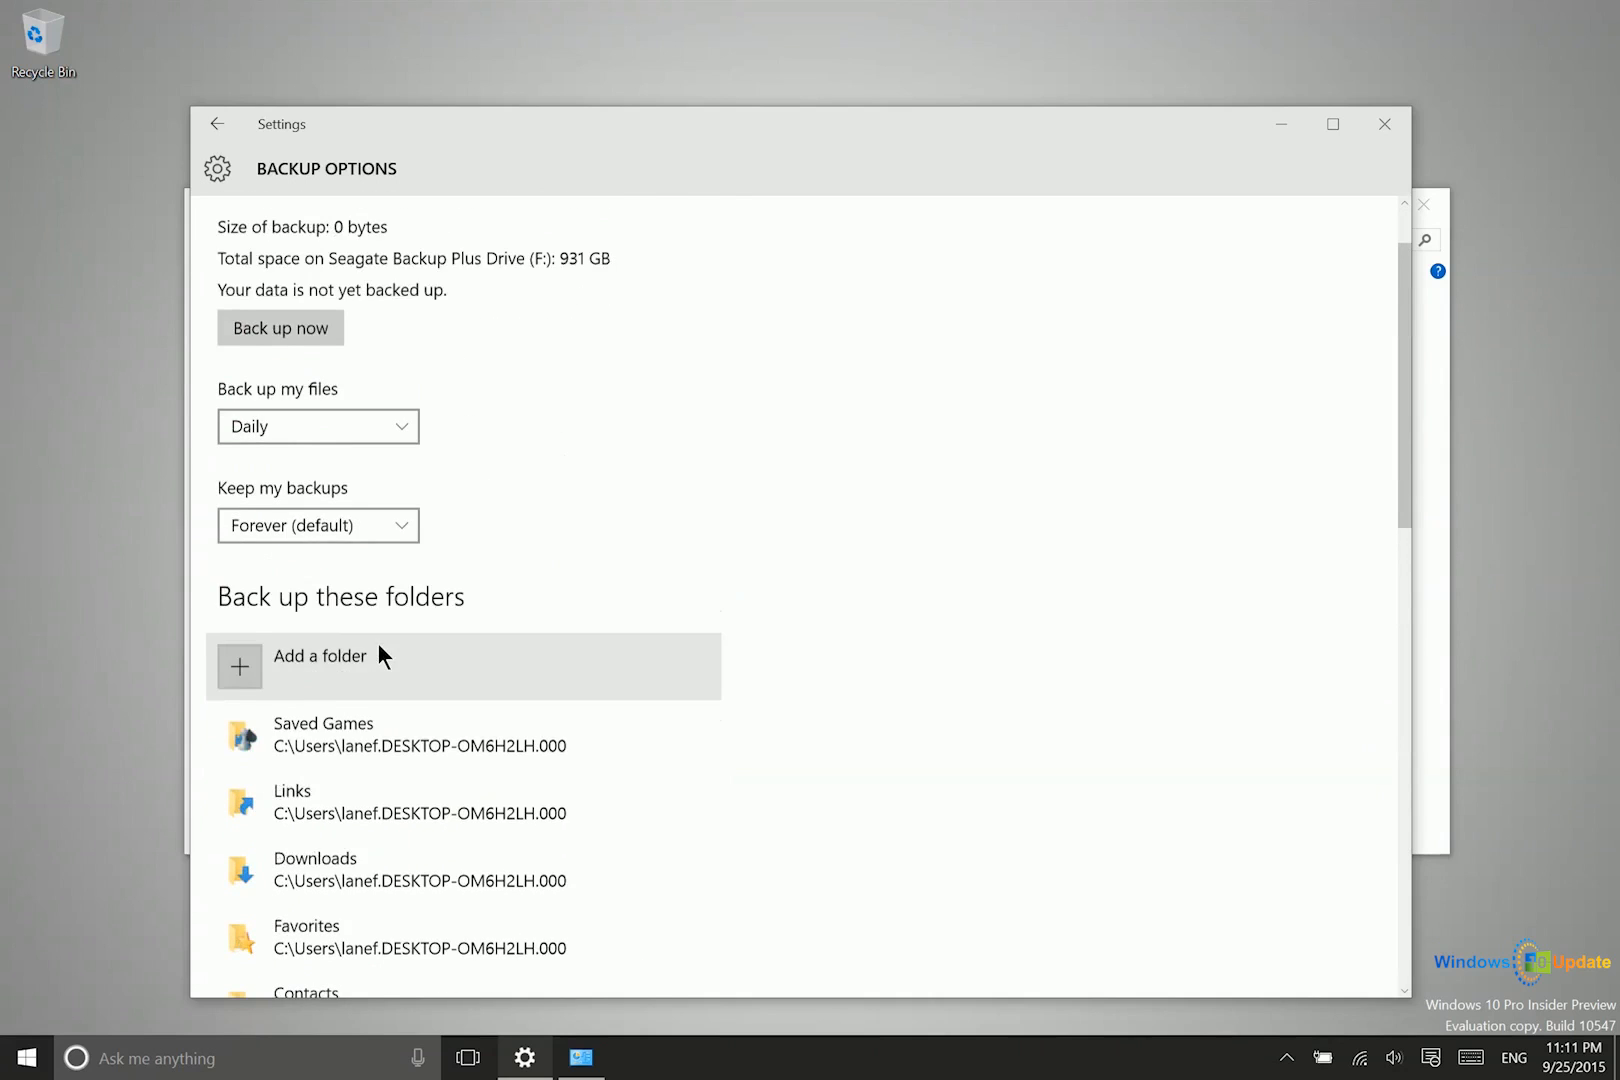
pyautogui.scroll(-3, 320, 725)
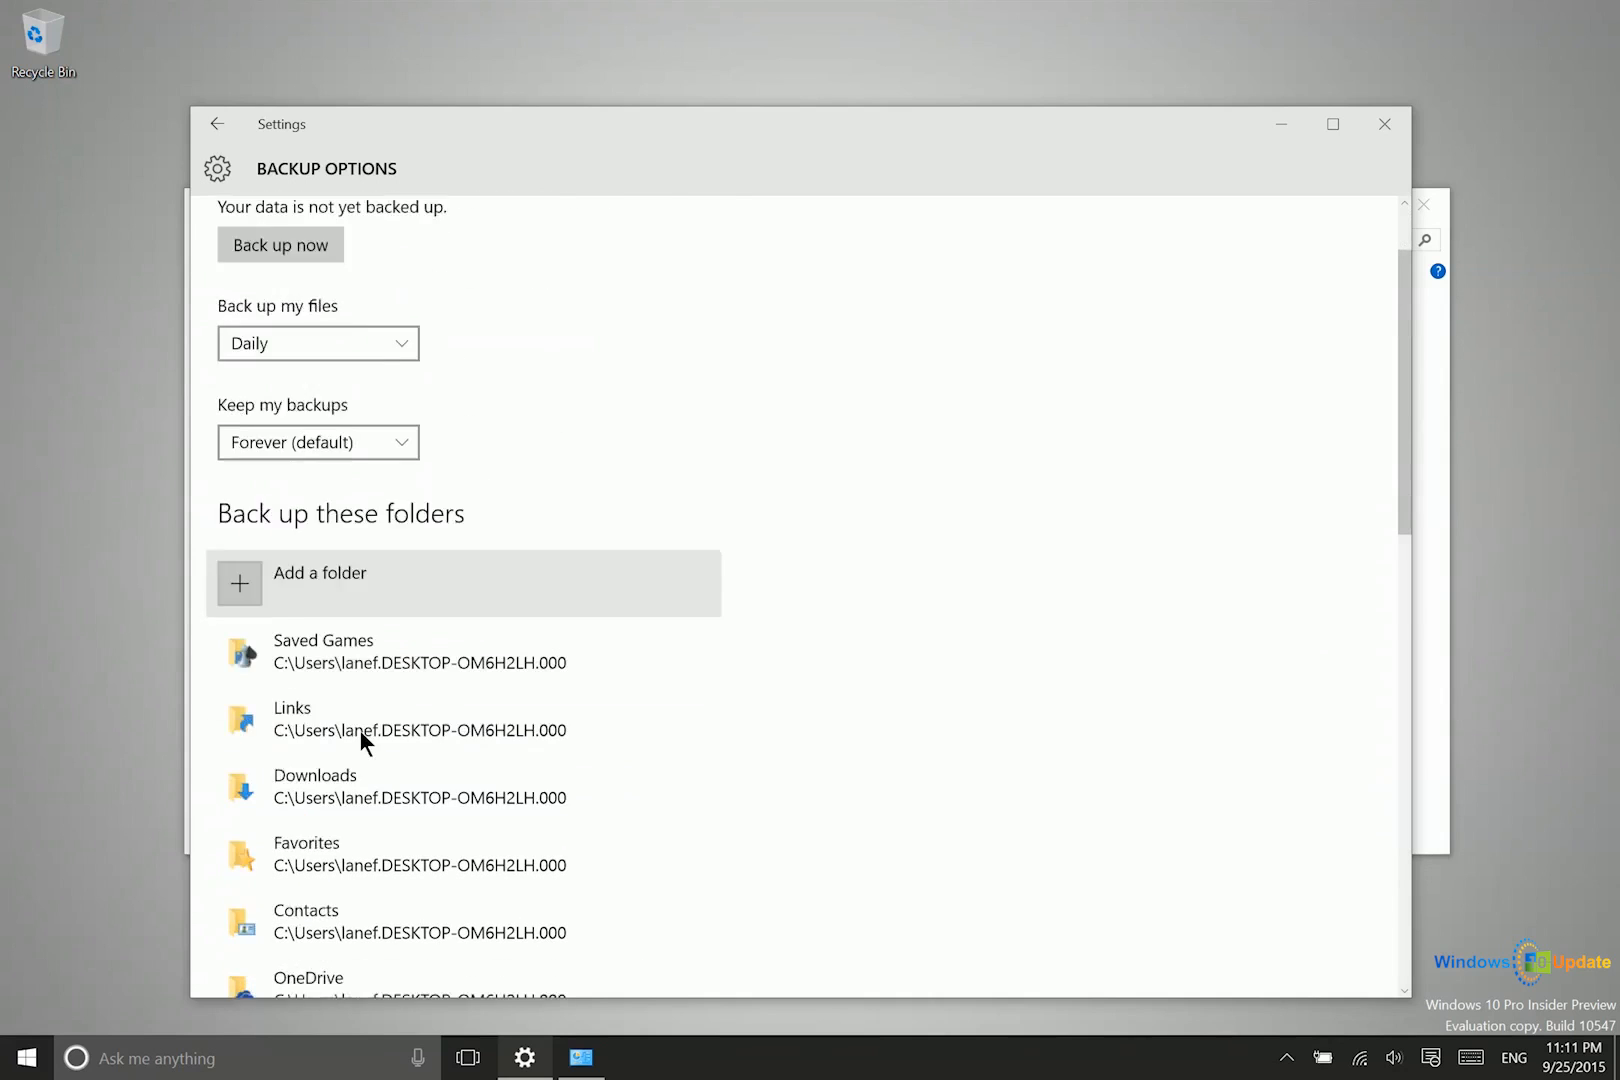
pyautogui.scroll(-4, 270, 500)
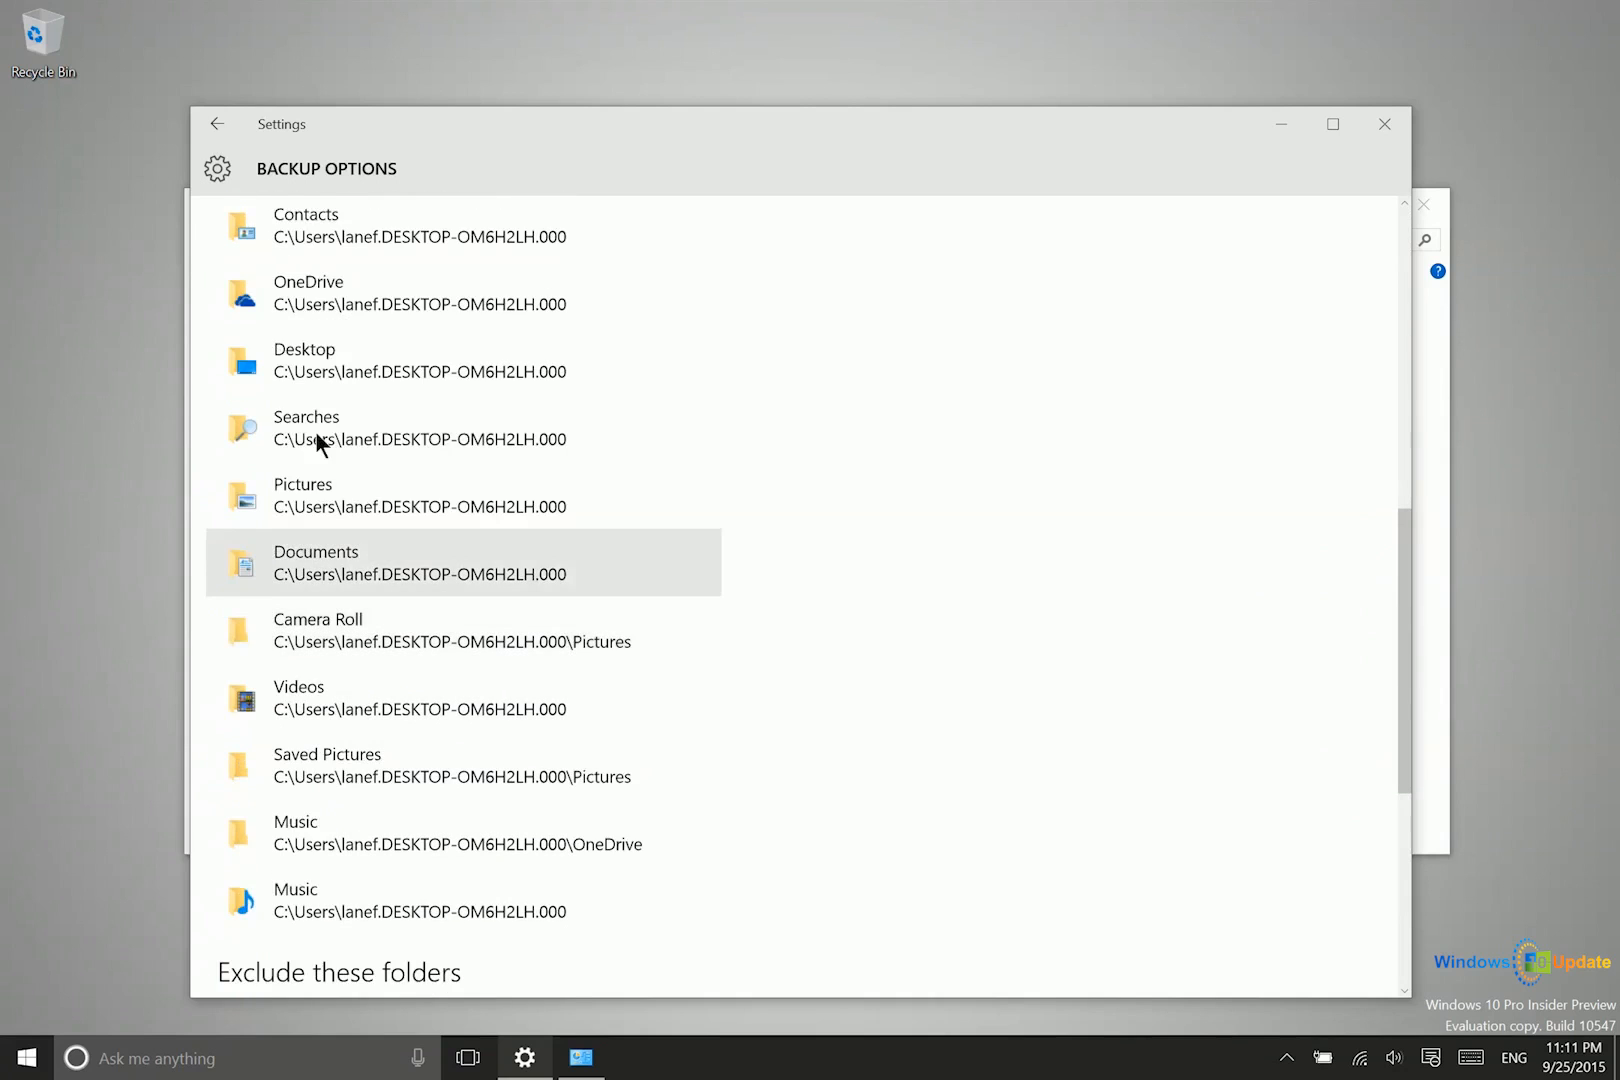
pyautogui.scroll(4, 315, 432)
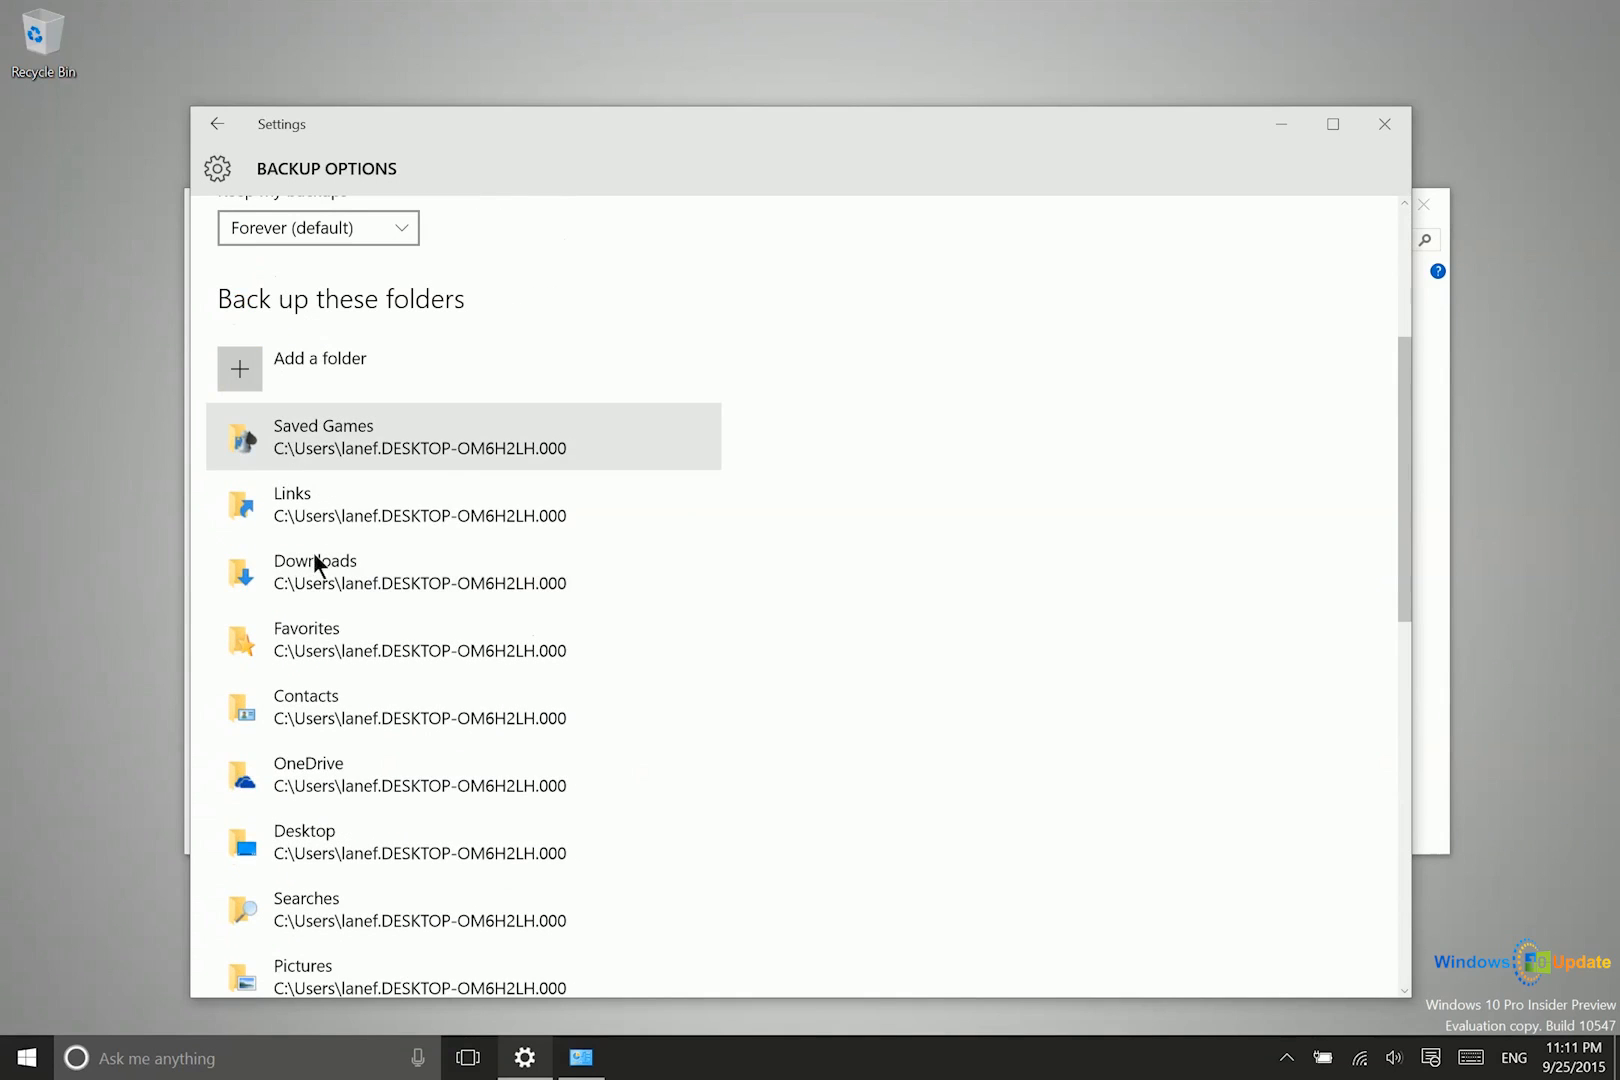
pyautogui.scroll(3, 342, 348)
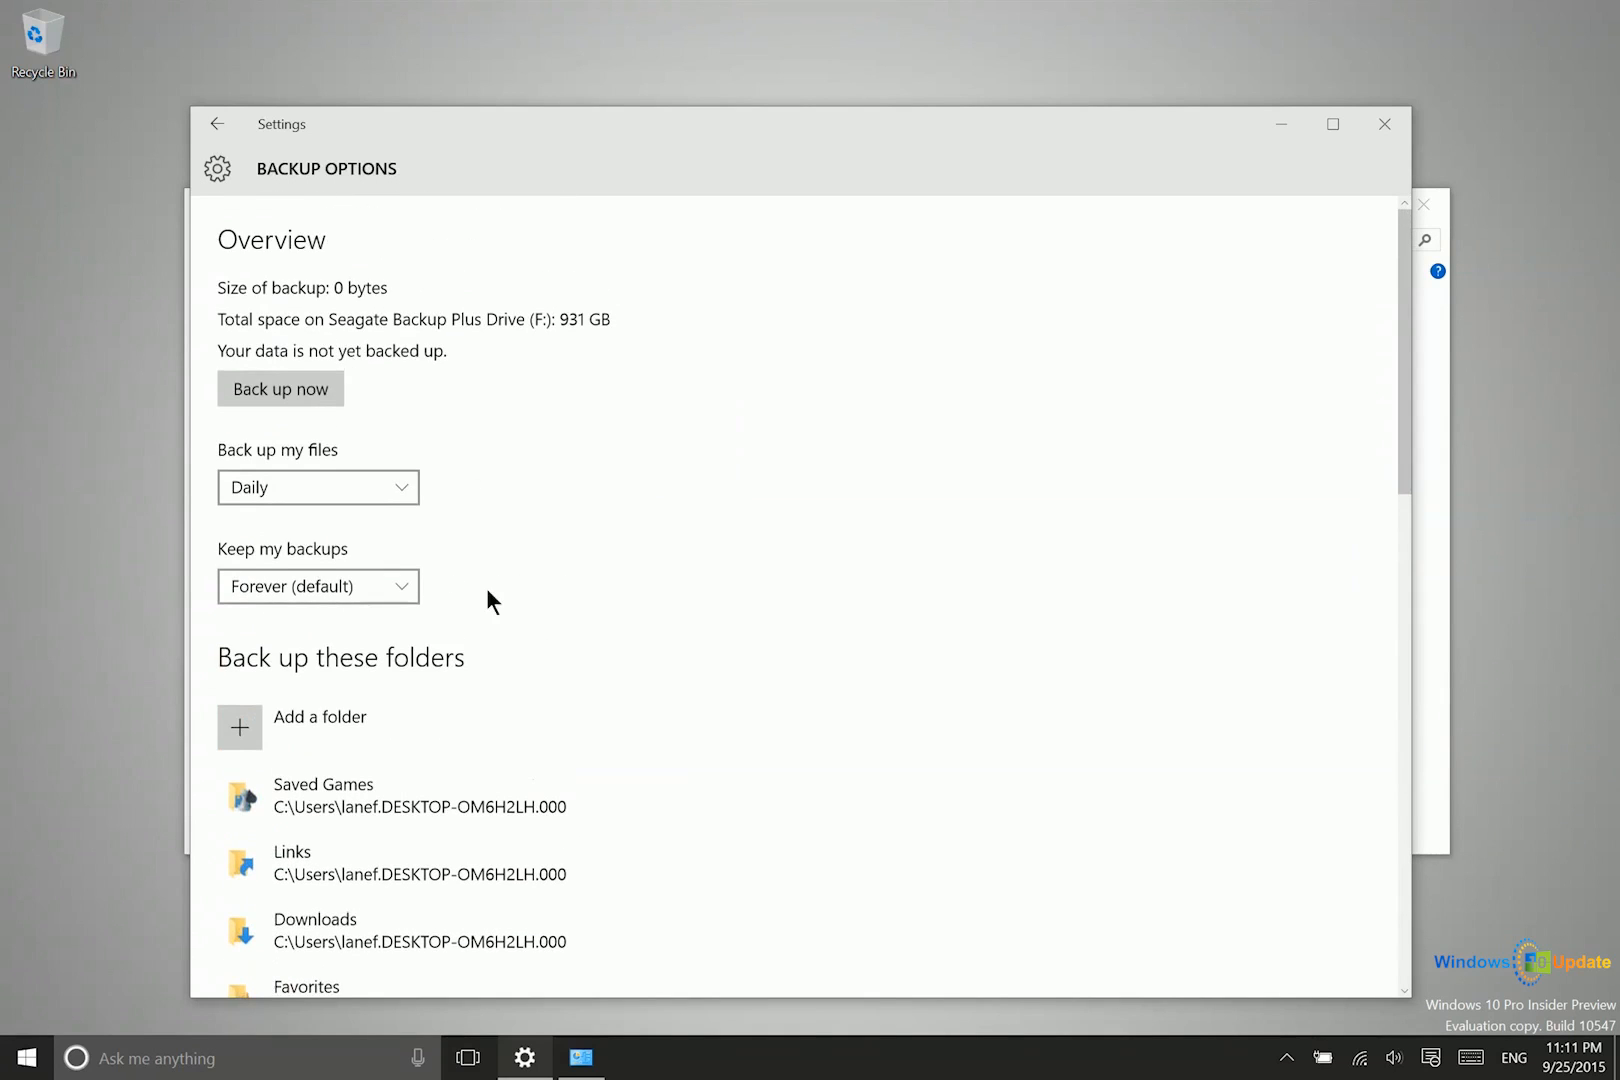
pyautogui.scroll(-8, 297, 437)
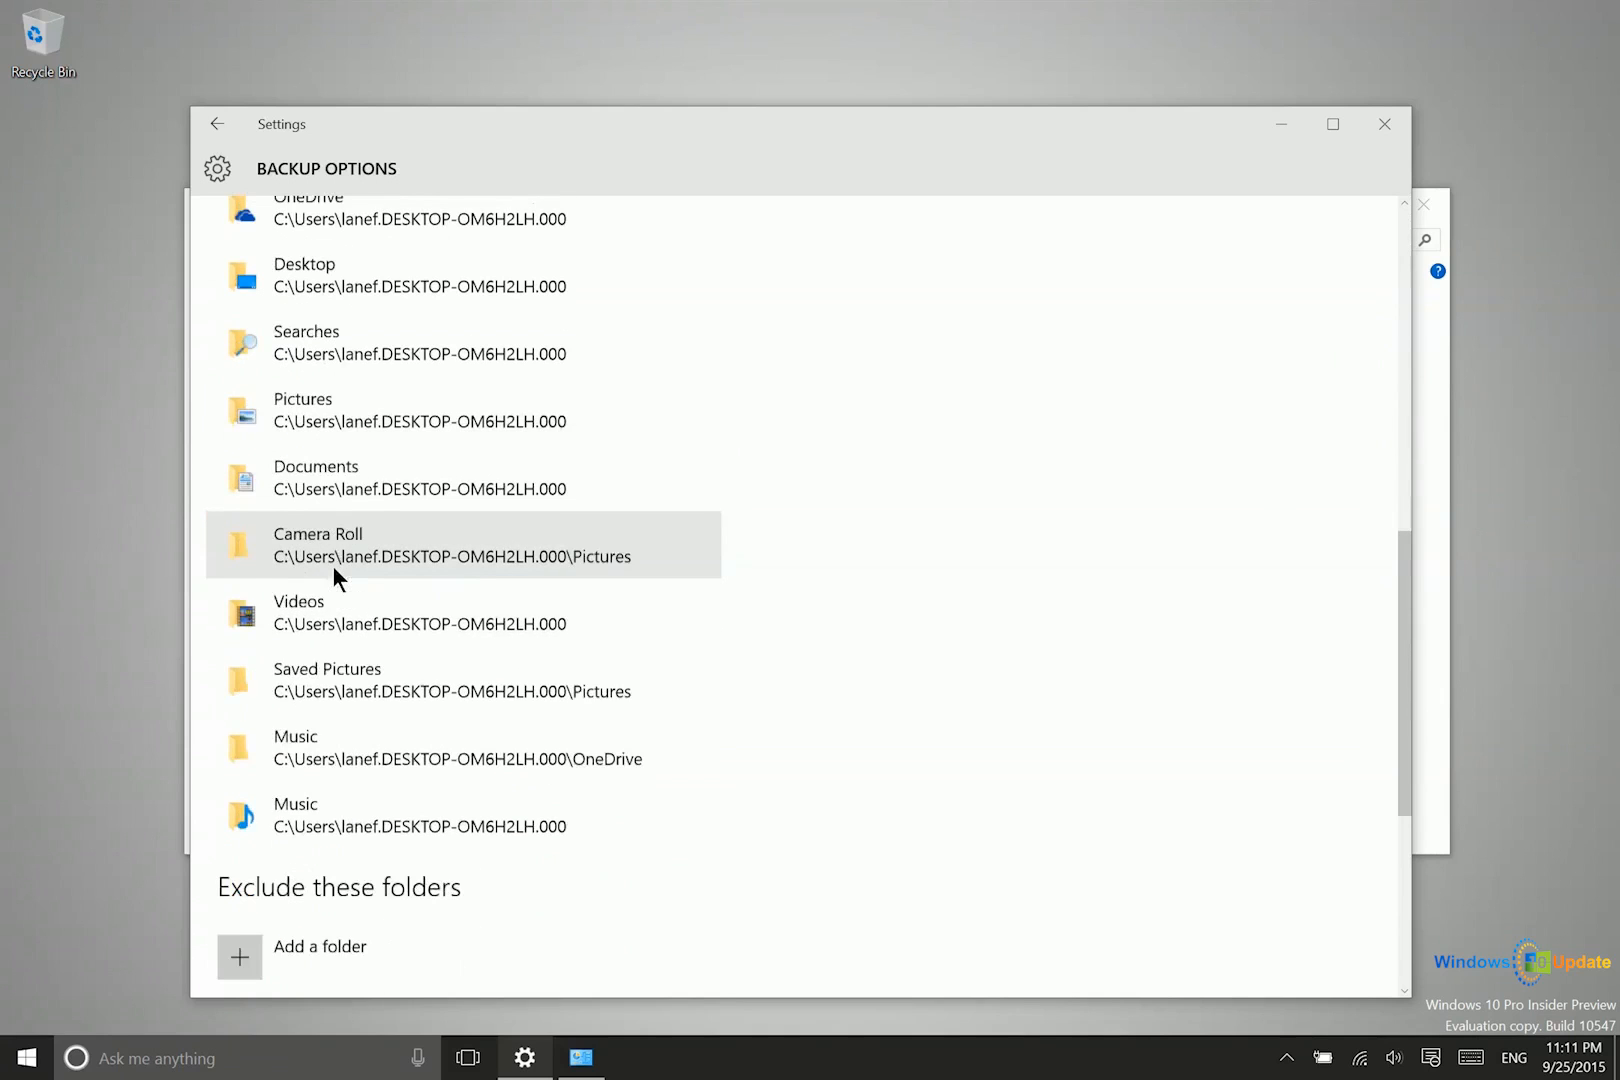
pyautogui.scroll(-2, 332, 564)
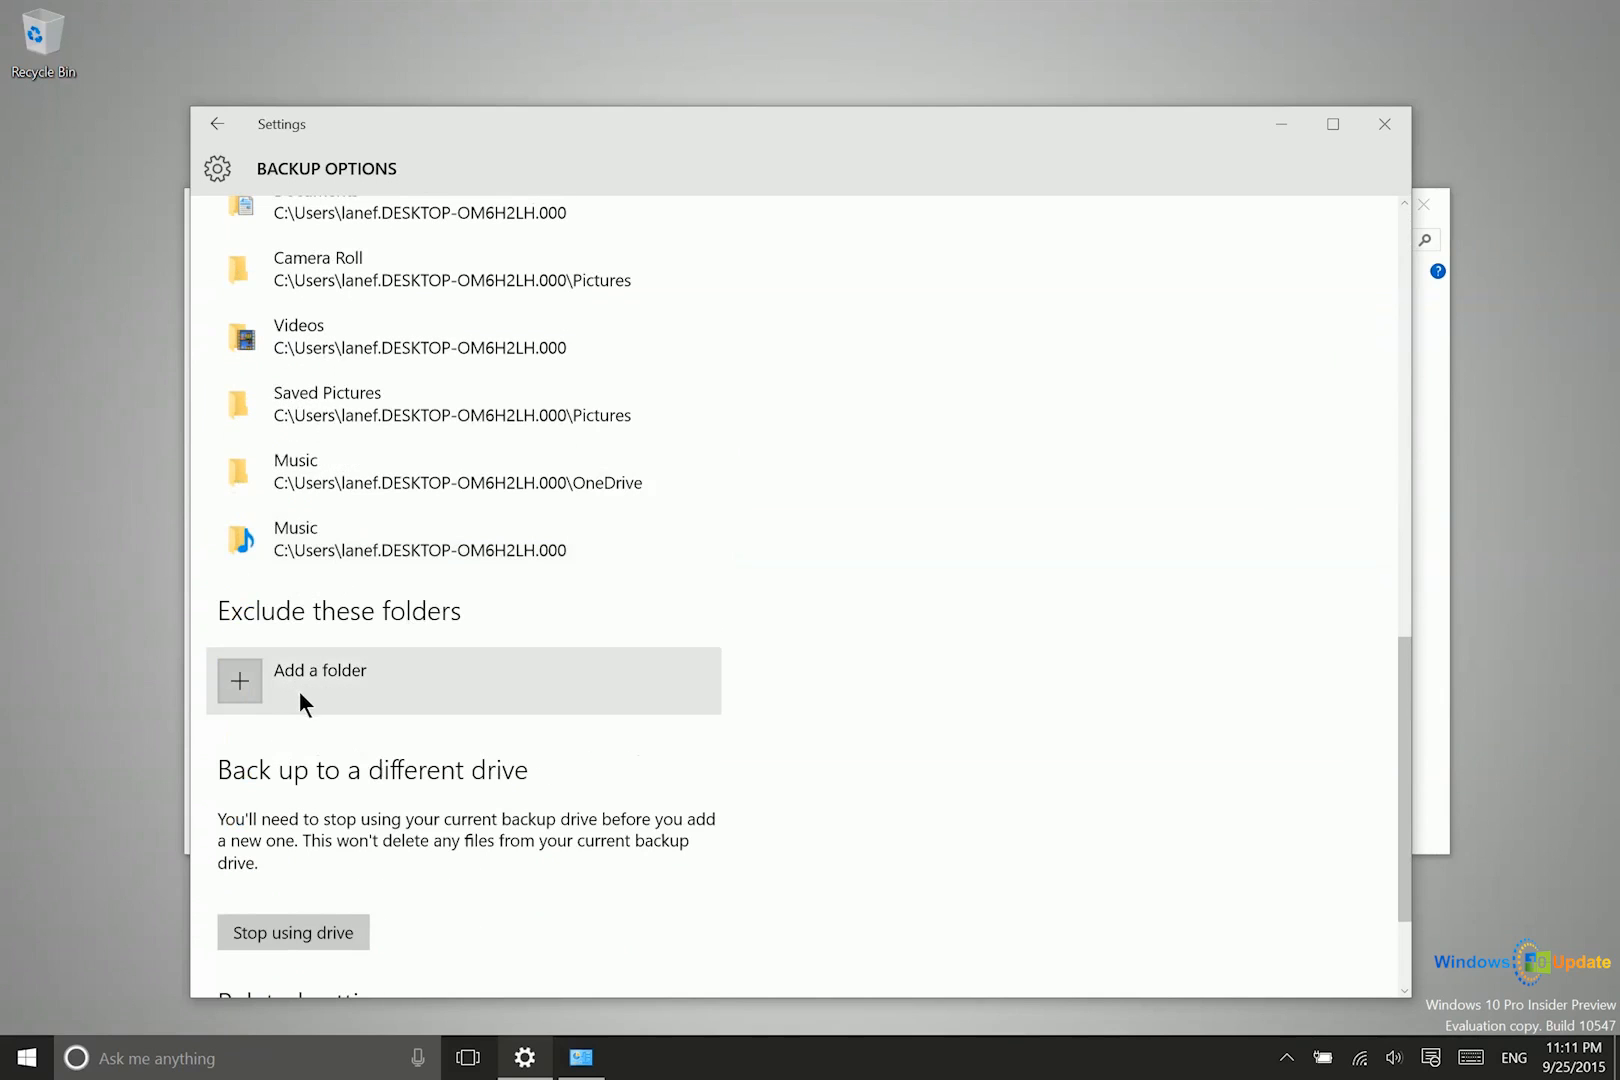
# View the File History window for restoring files from a current backup, then close it
pyautogui.scroll(9, 366, 640)
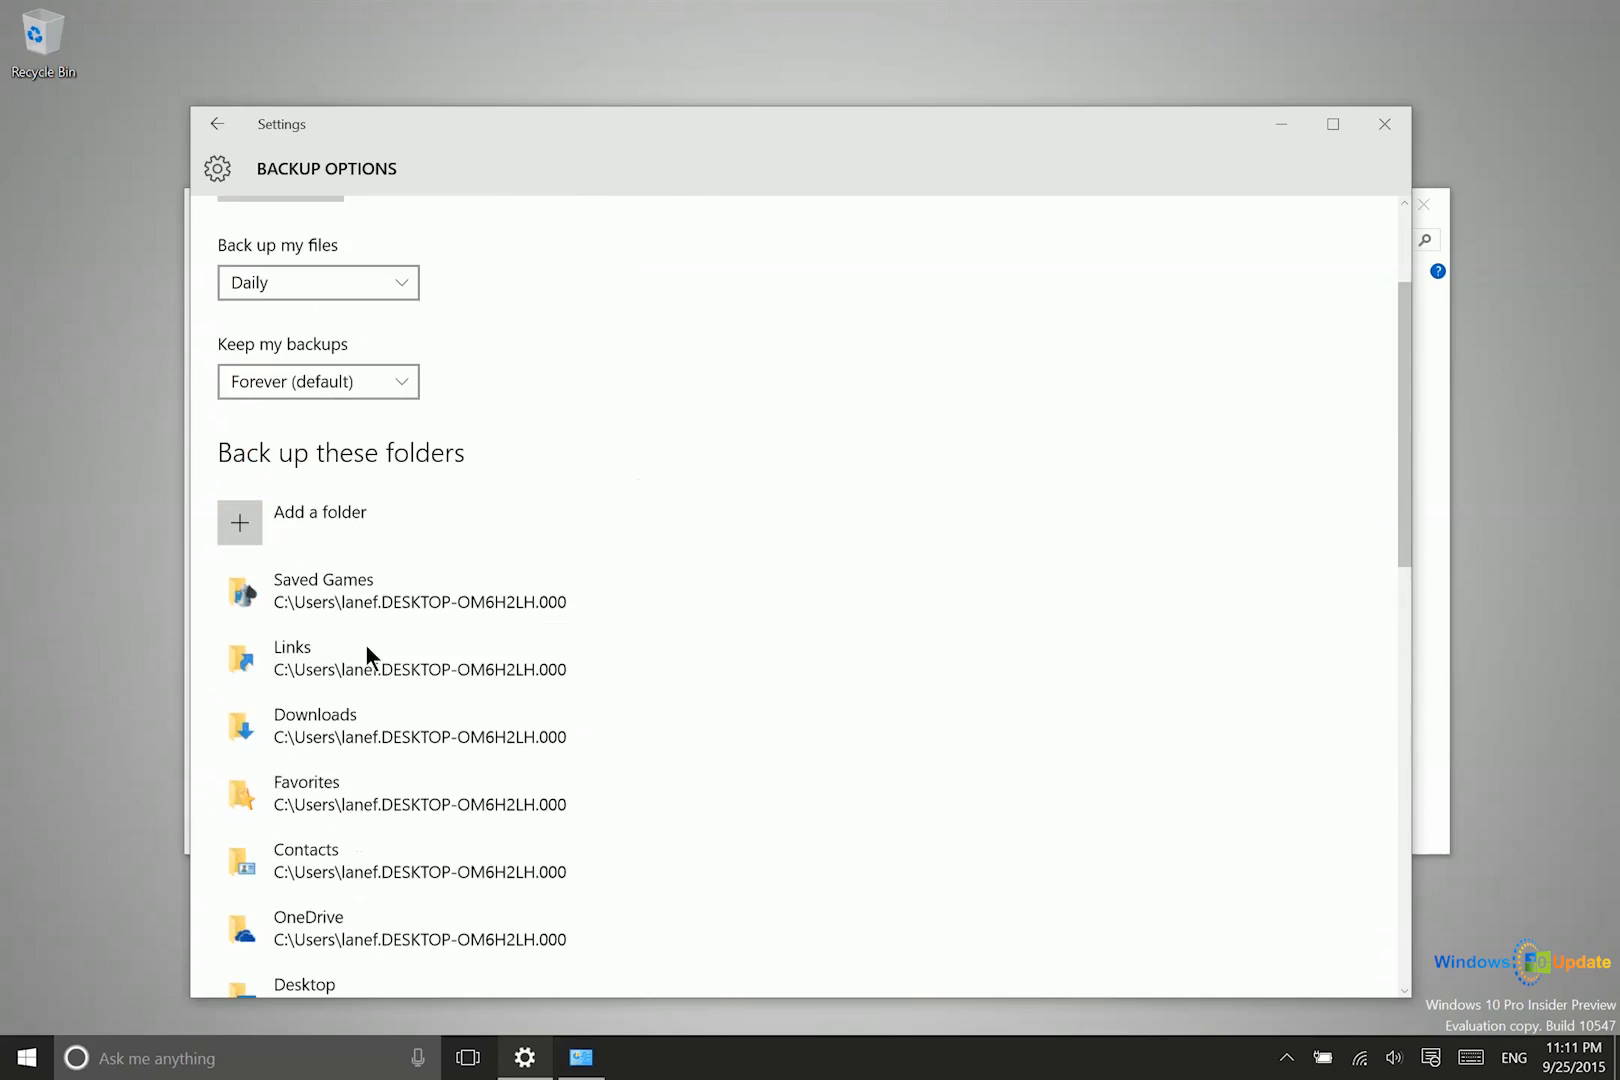
pyautogui.scroll(-10, 365, 600)
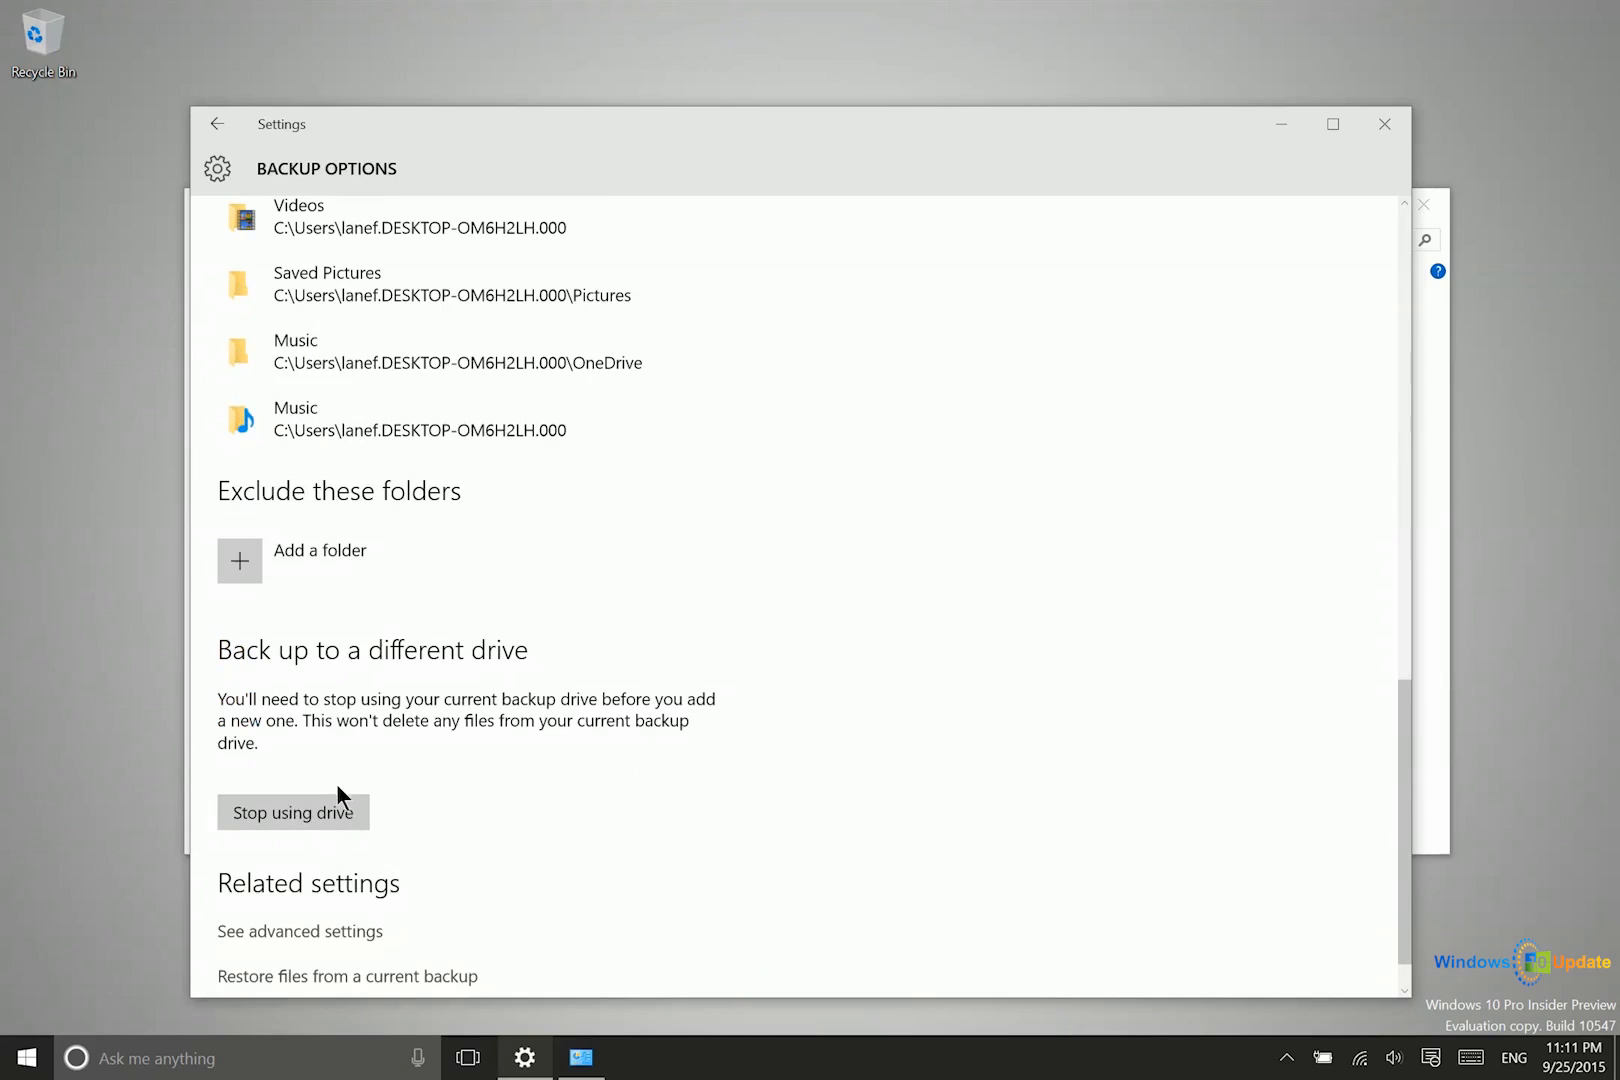
pyautogui.scroll(-1, 270, 820)
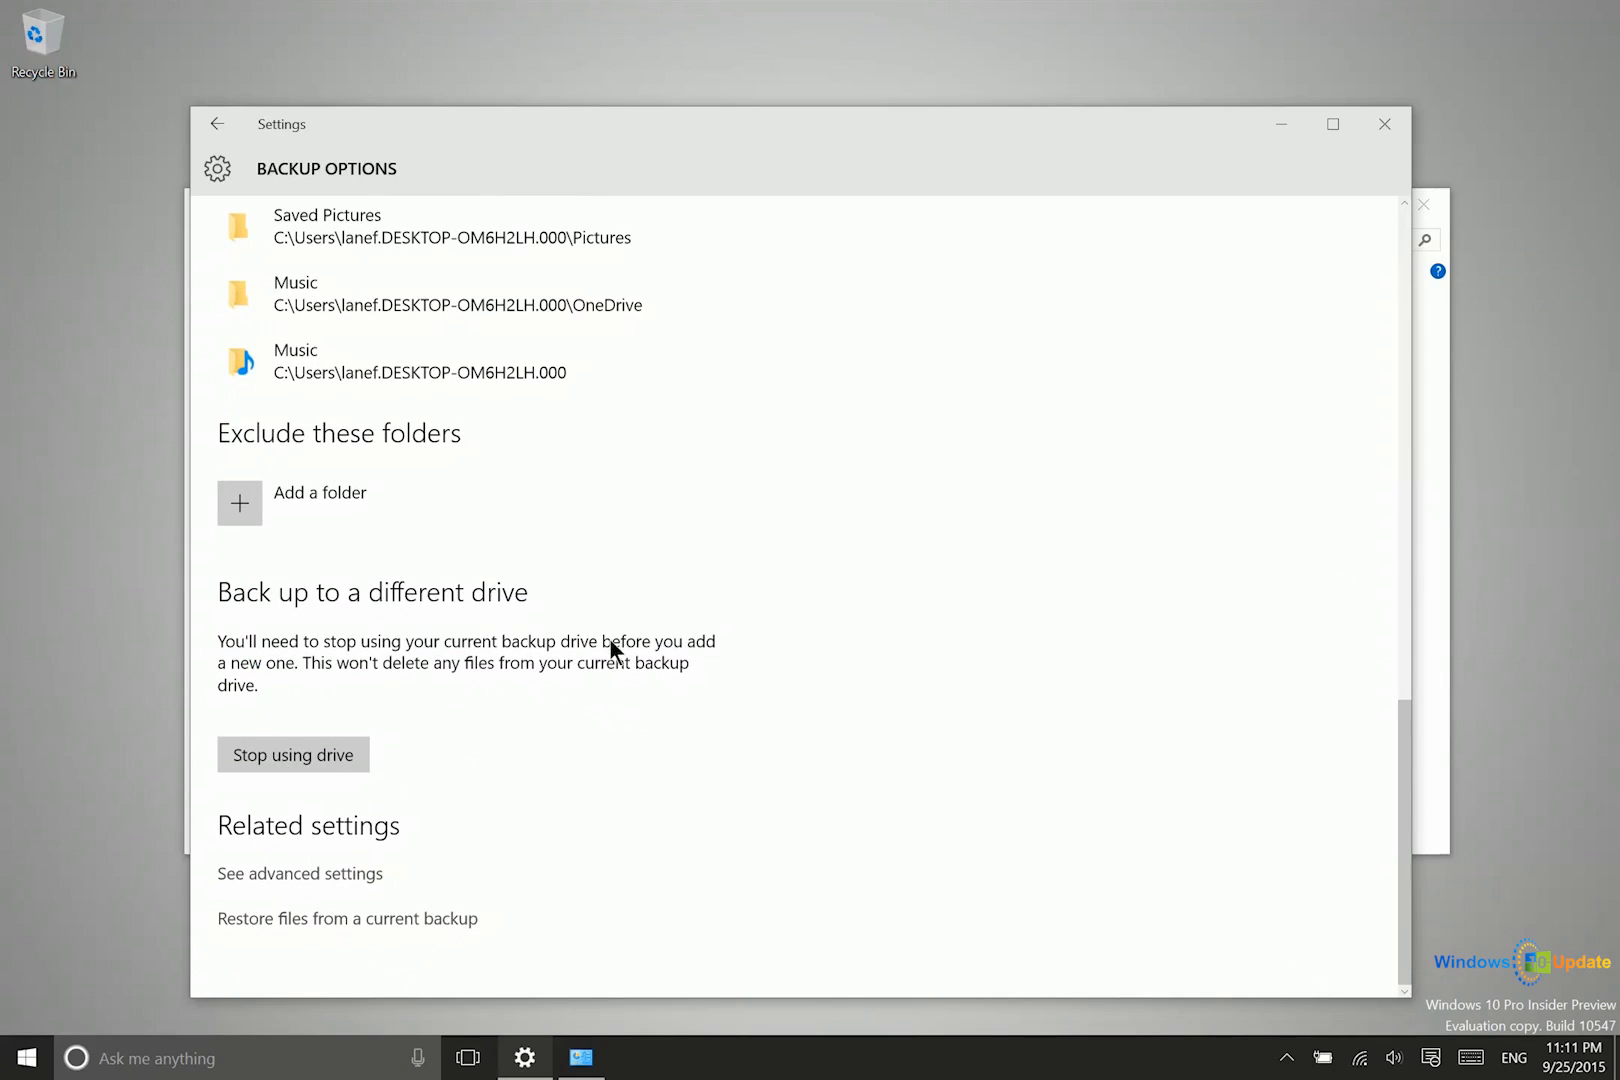
pyautogui.click(388, 937)
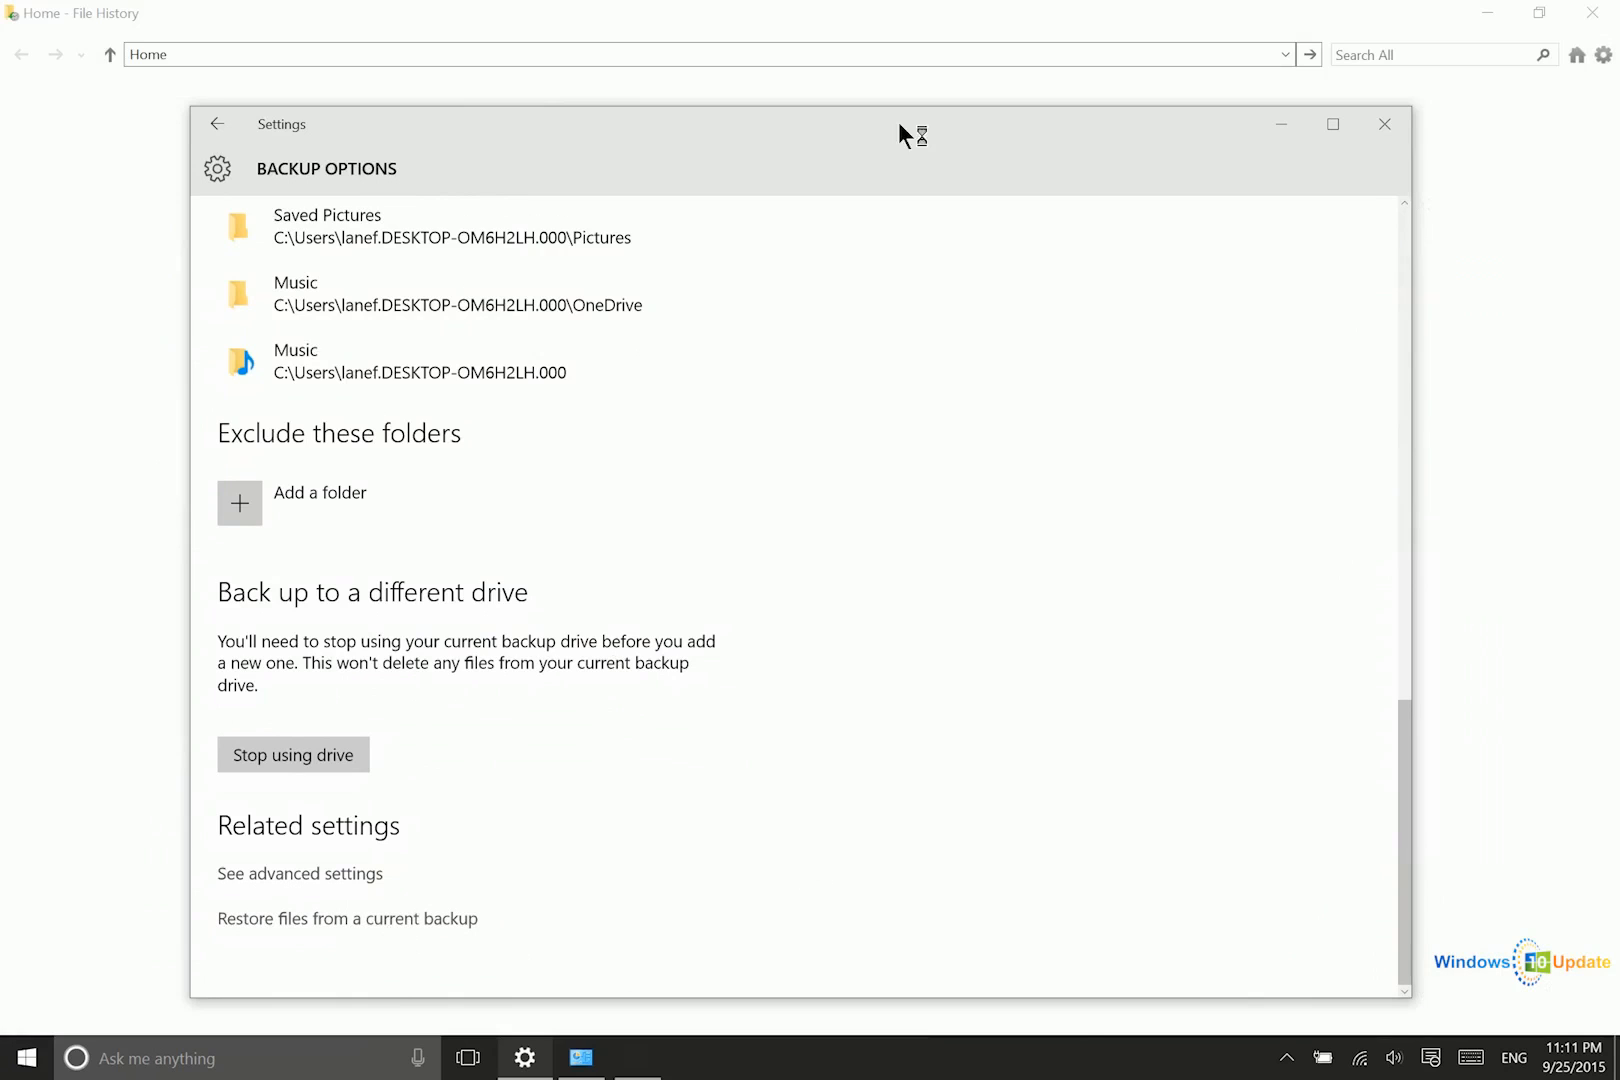
pyautogui.click(976, 13)
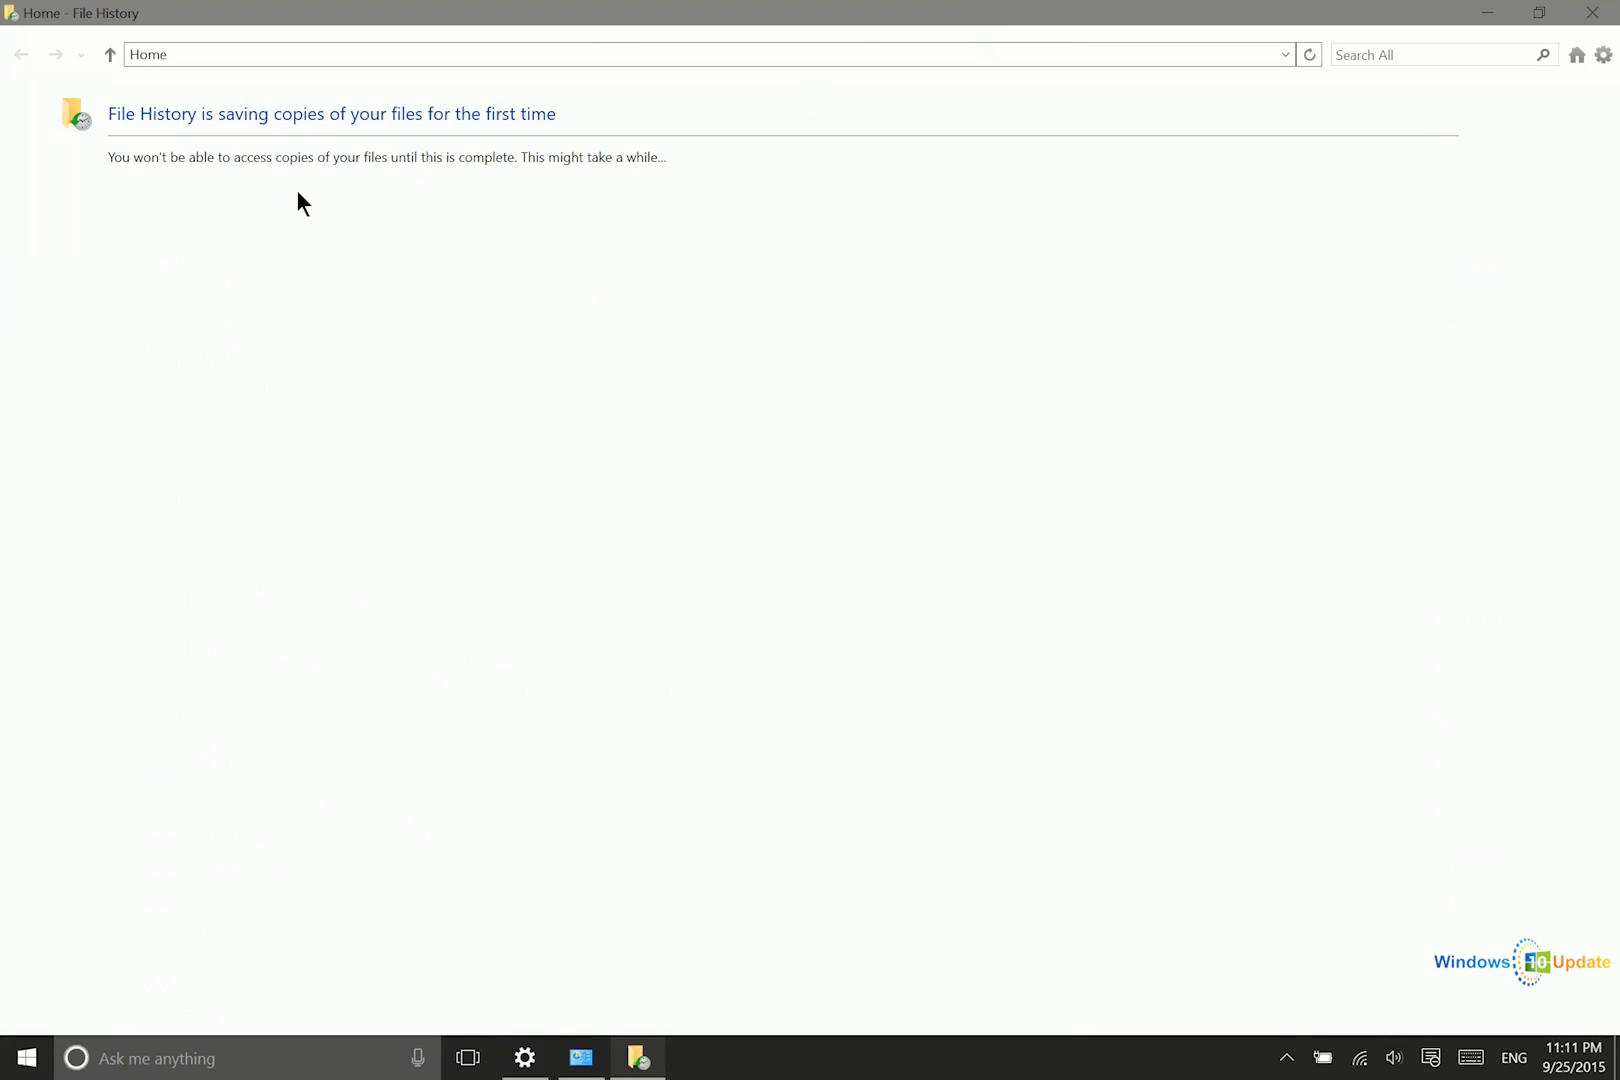
pyautogui.click(1537, 13)
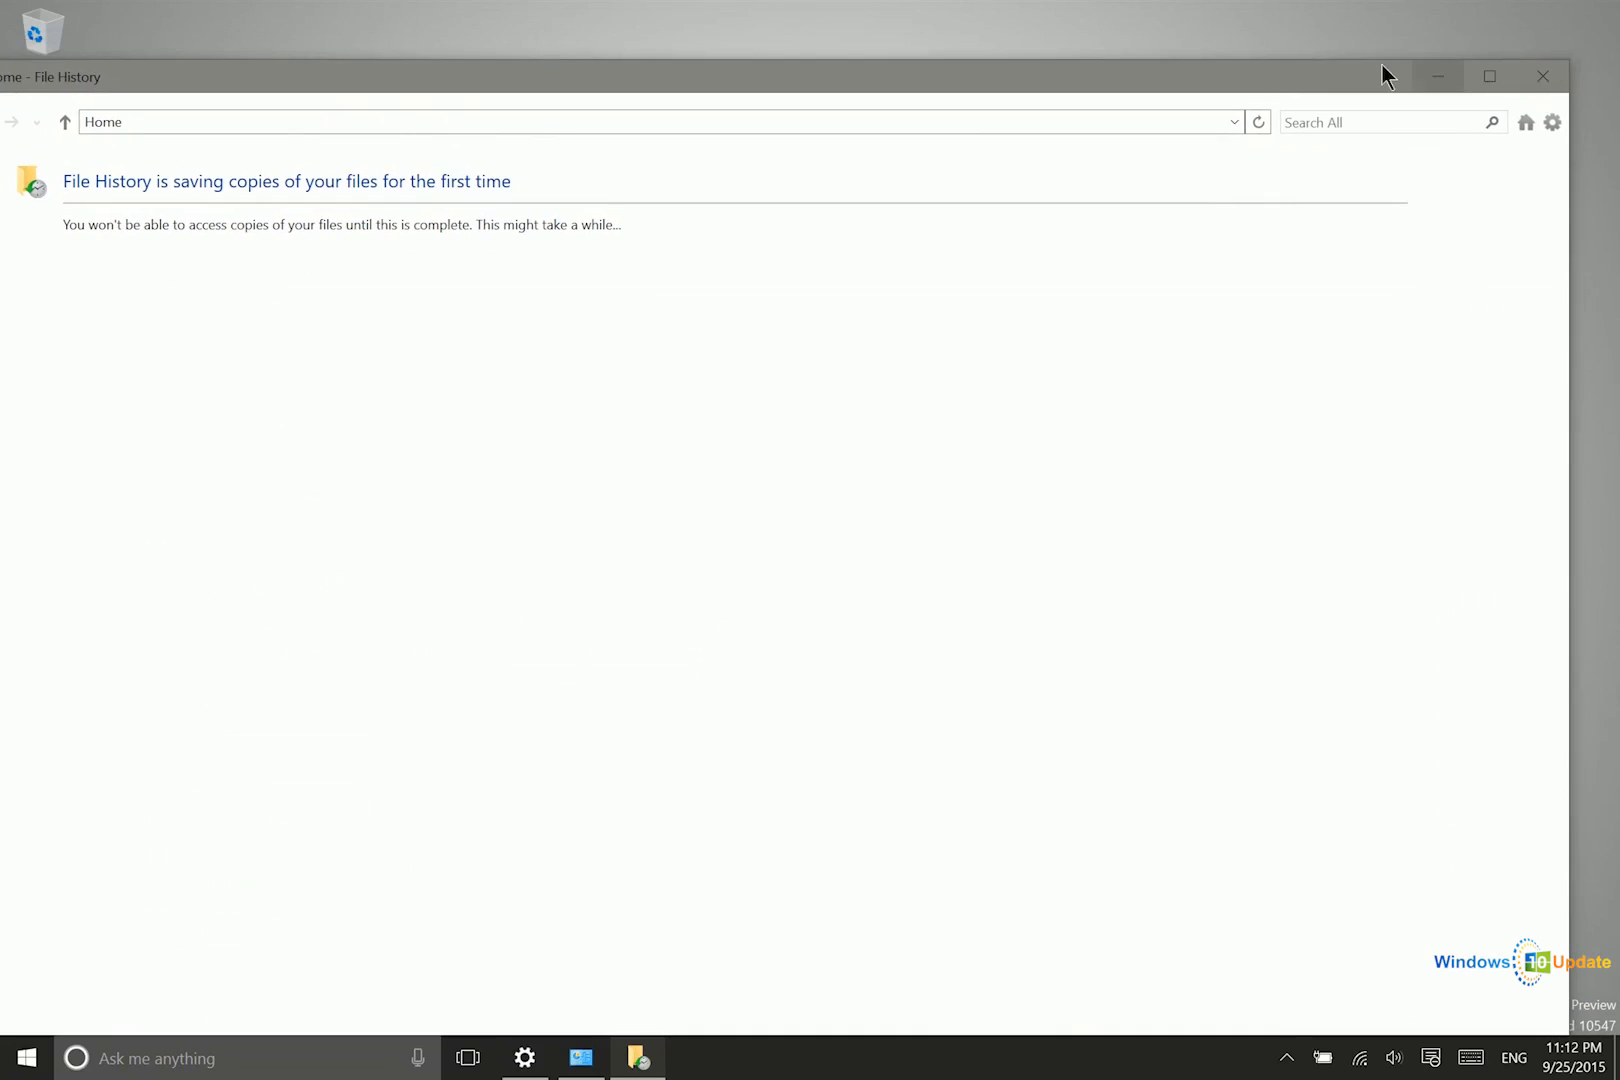
pyautogui.click(1543, 76)
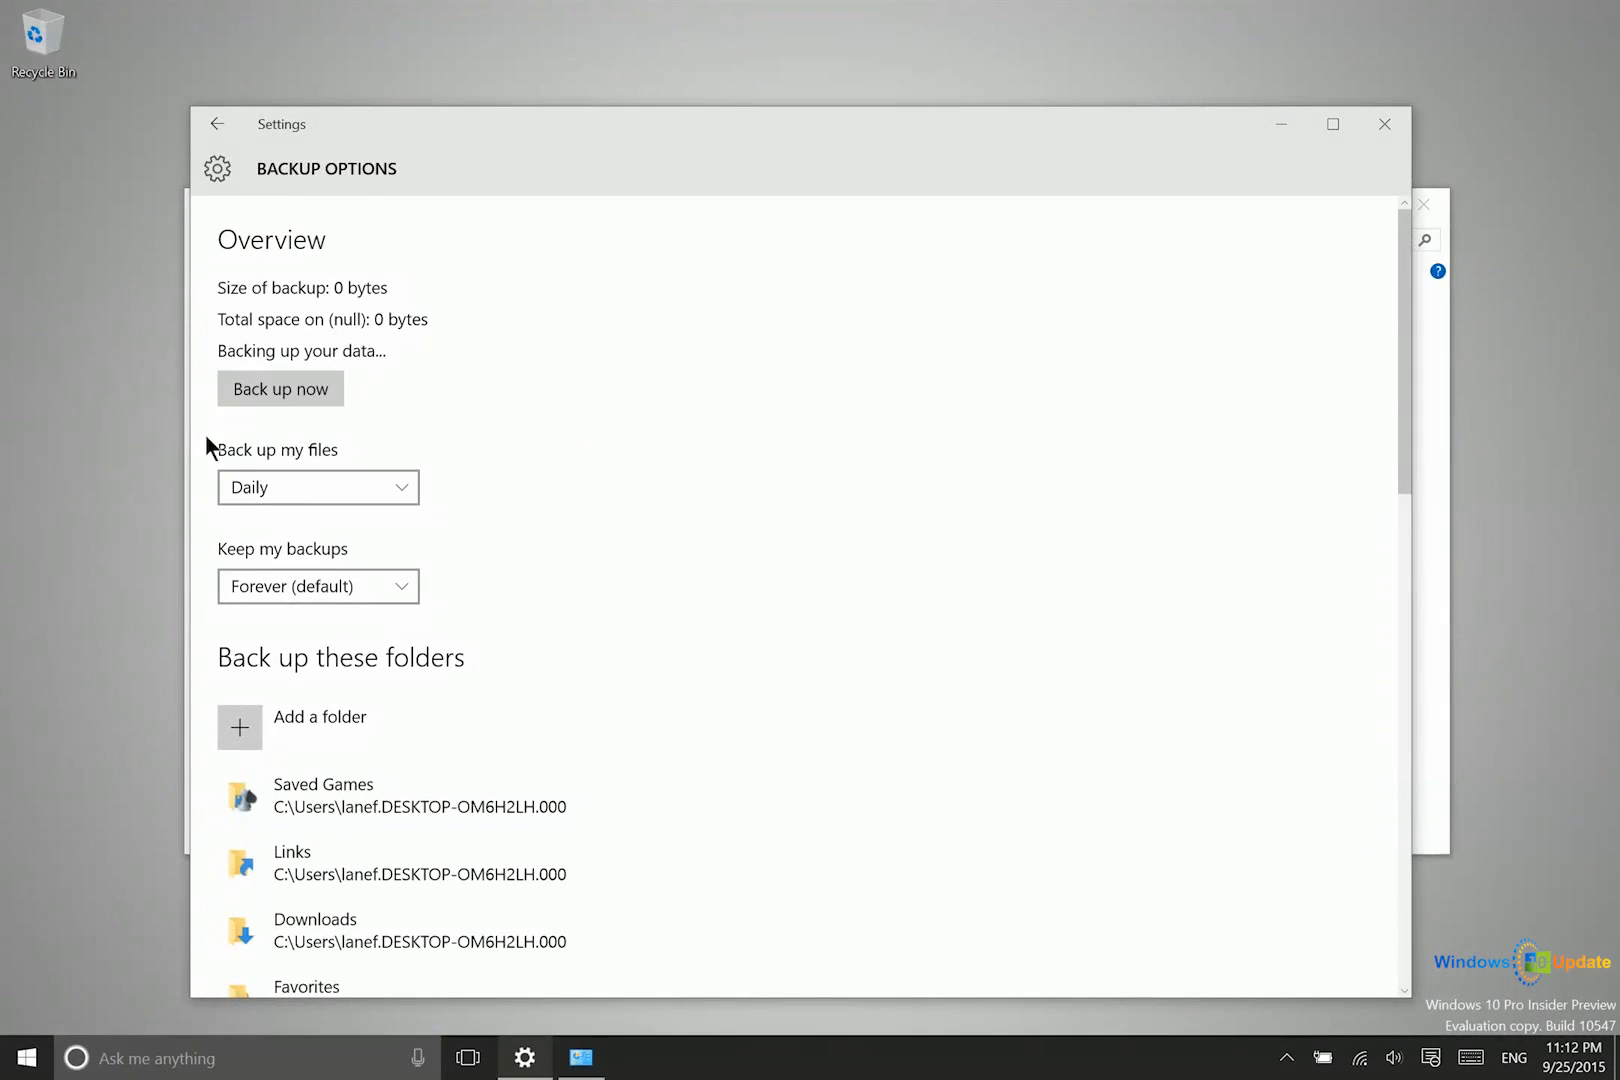
# Return to the main Backup settings, then reopen the additional backup options and review the overview and folder lists
pyautogui.click(226, 132)
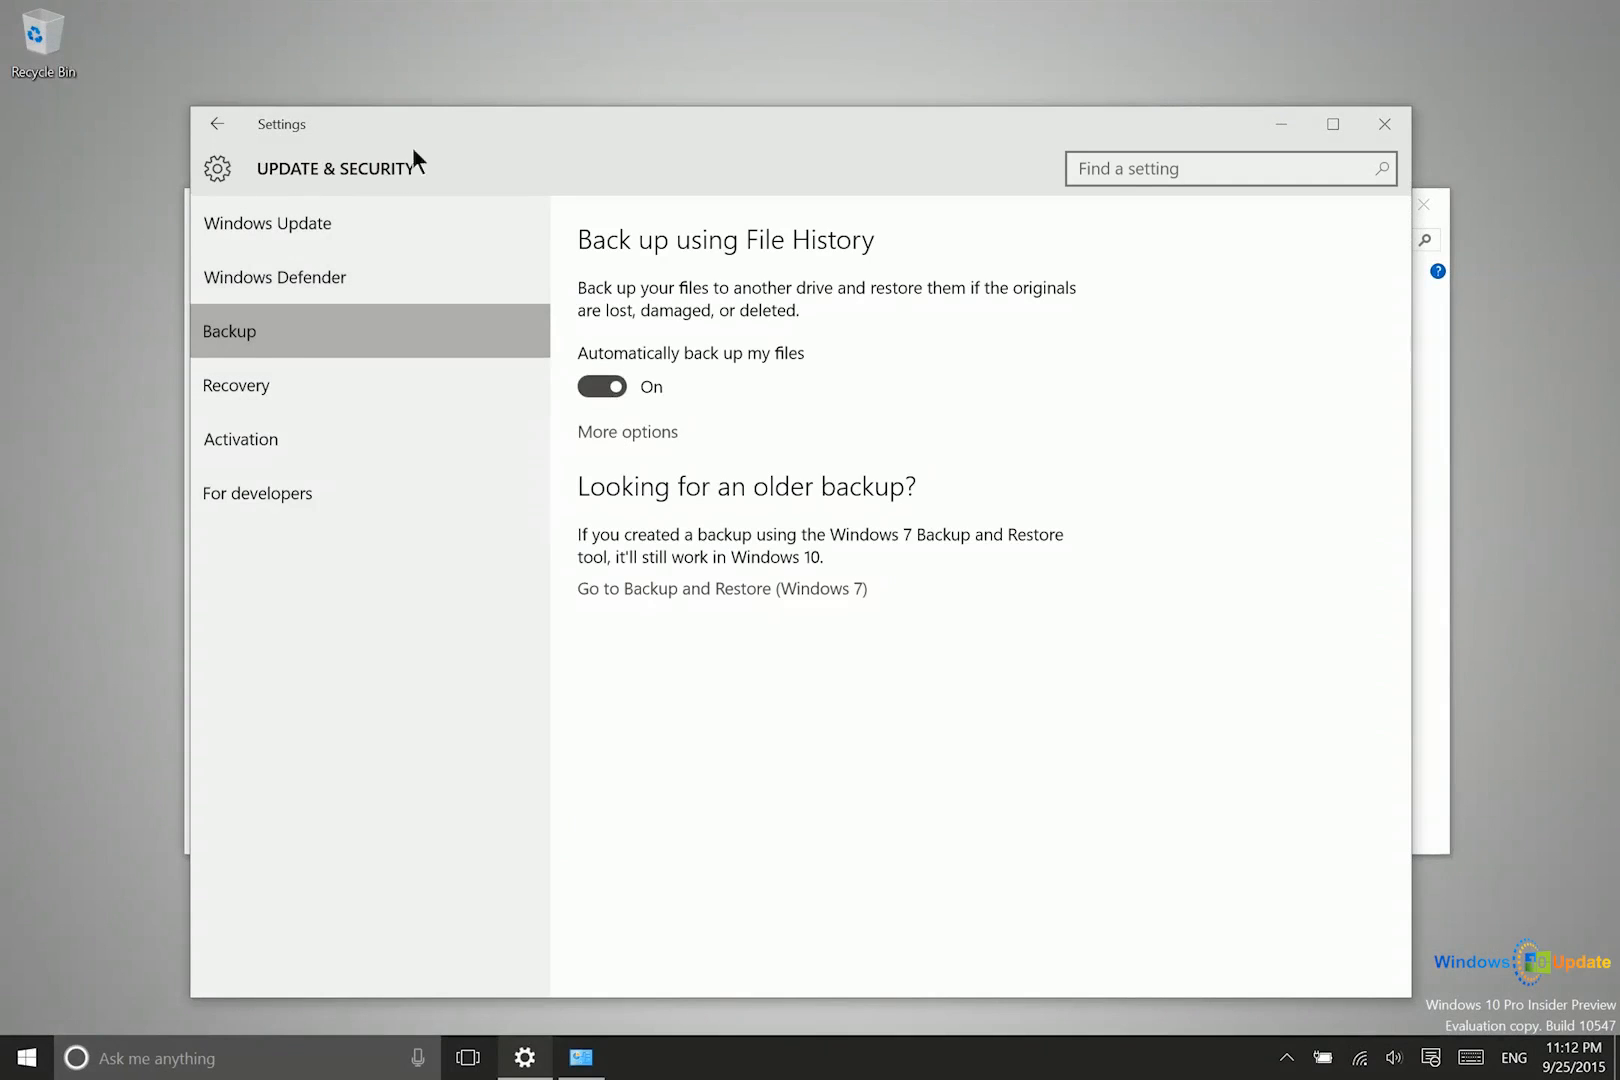
pyautogui.click(650, 433)
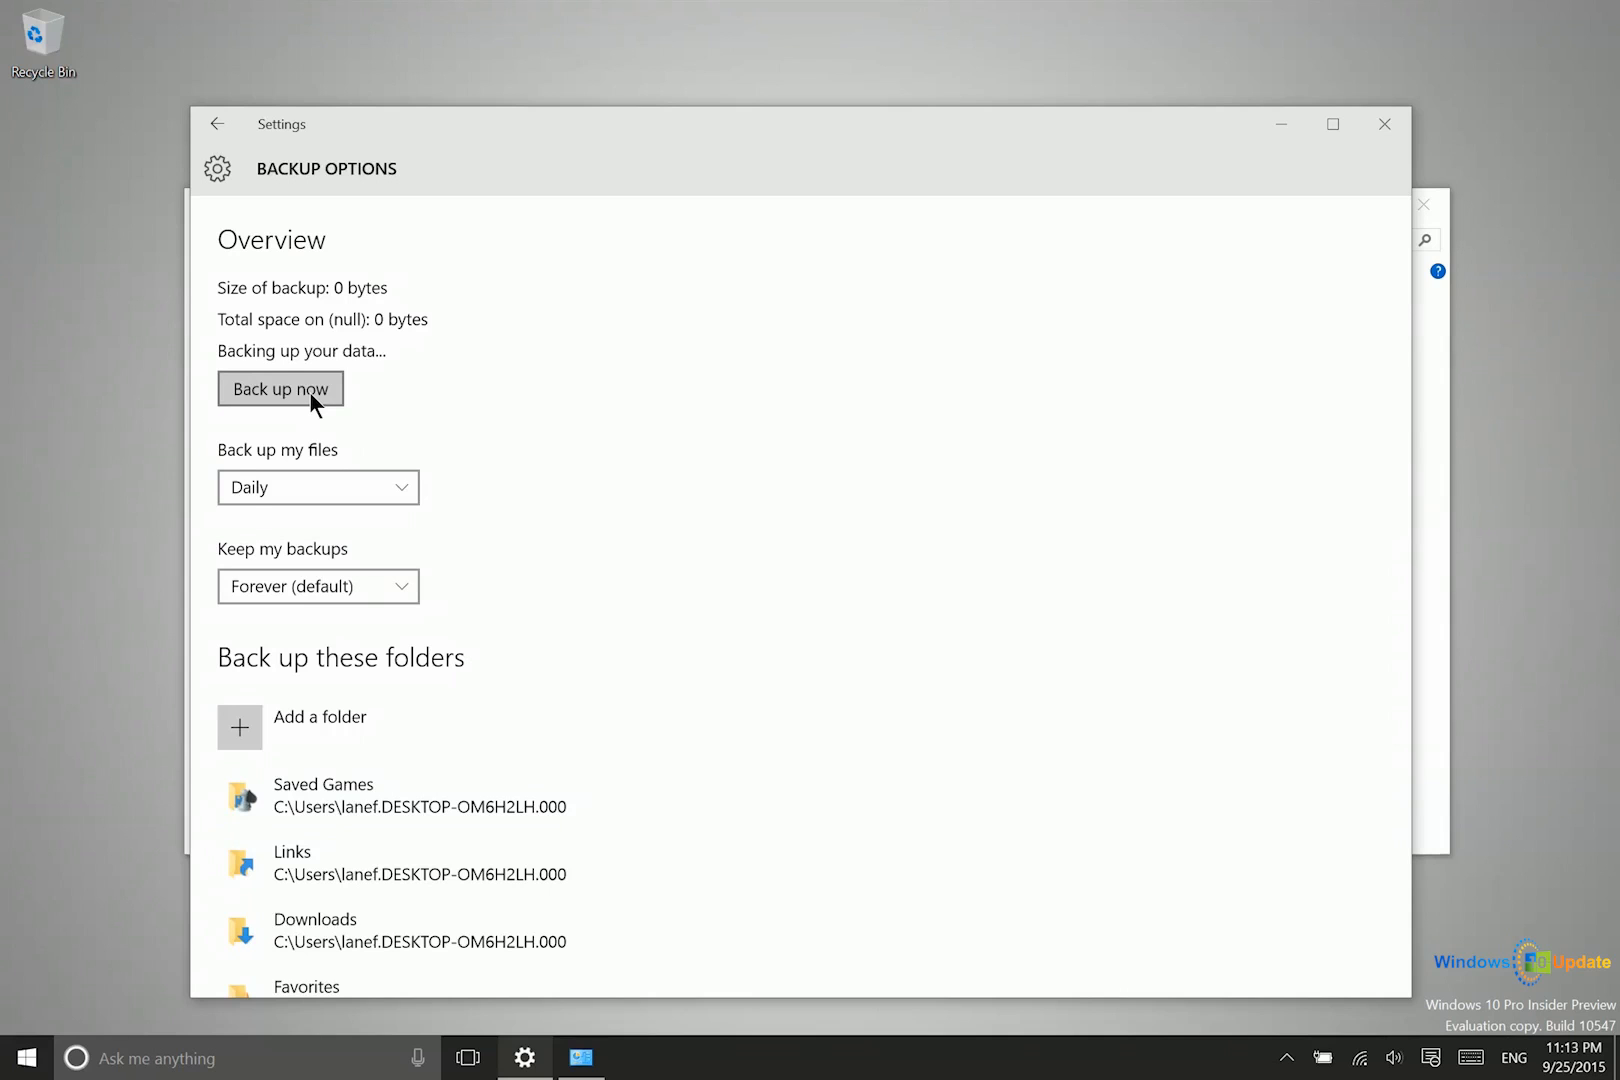
pyautogui.scroll(-10, 583, 420)
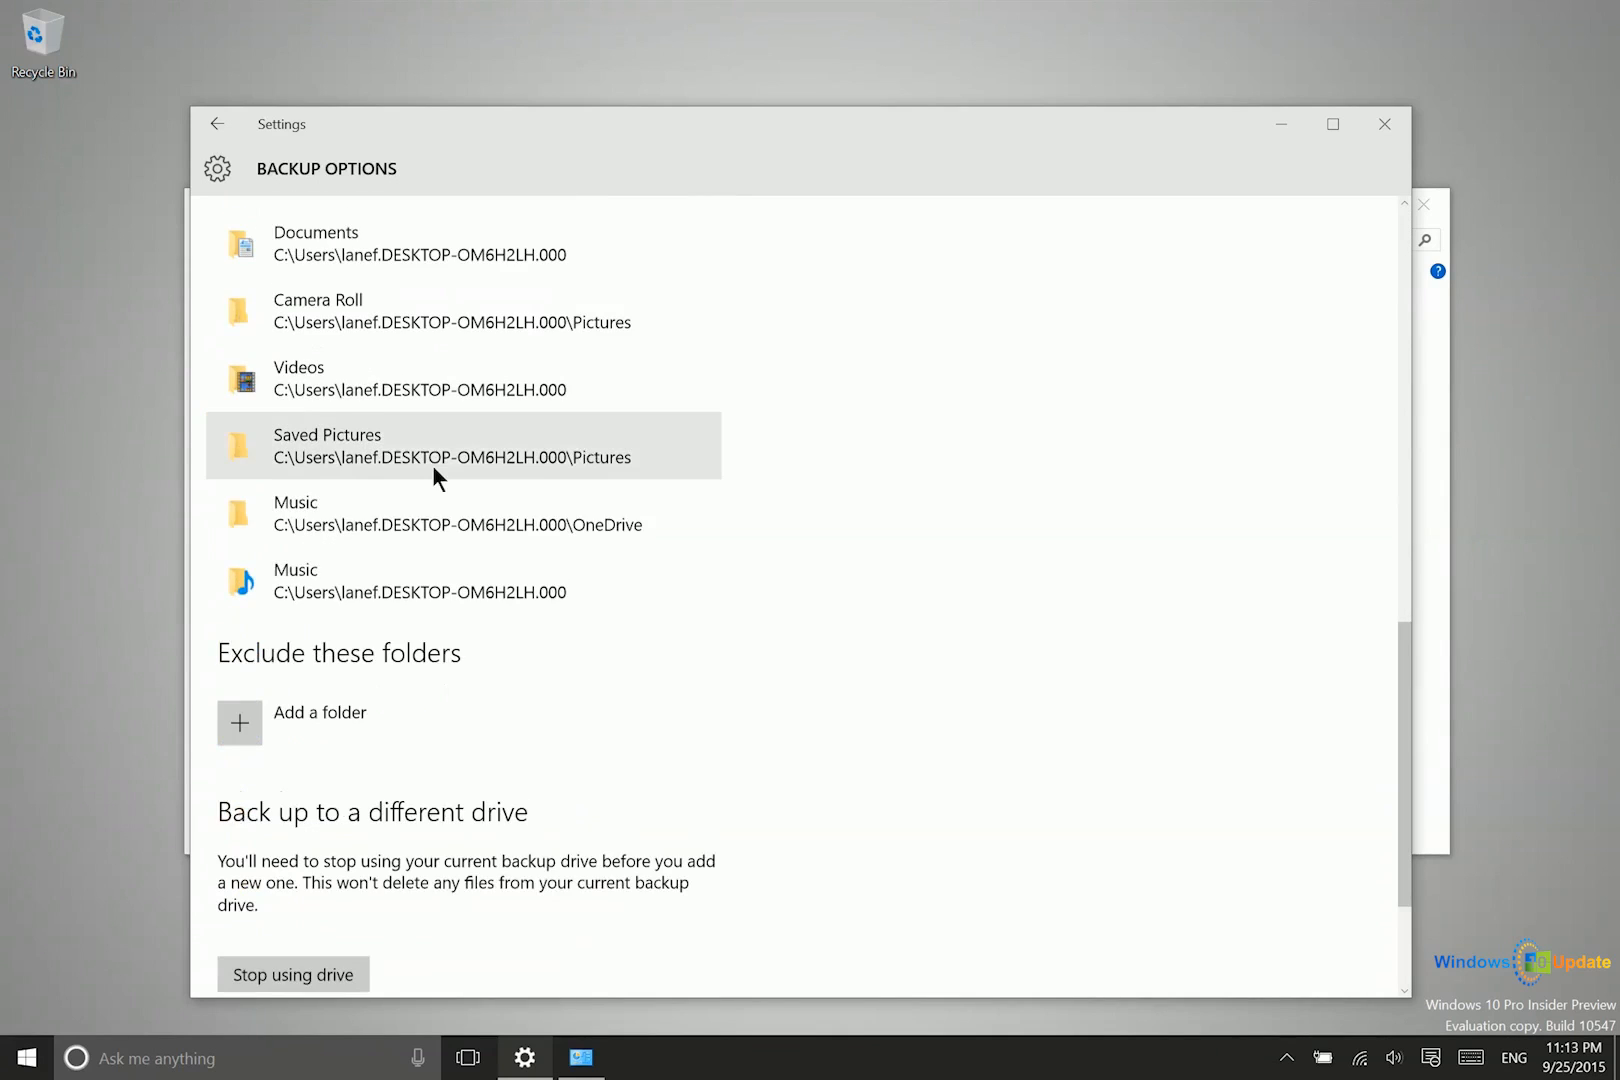
pyautogui.scroll(5, 434, 470)
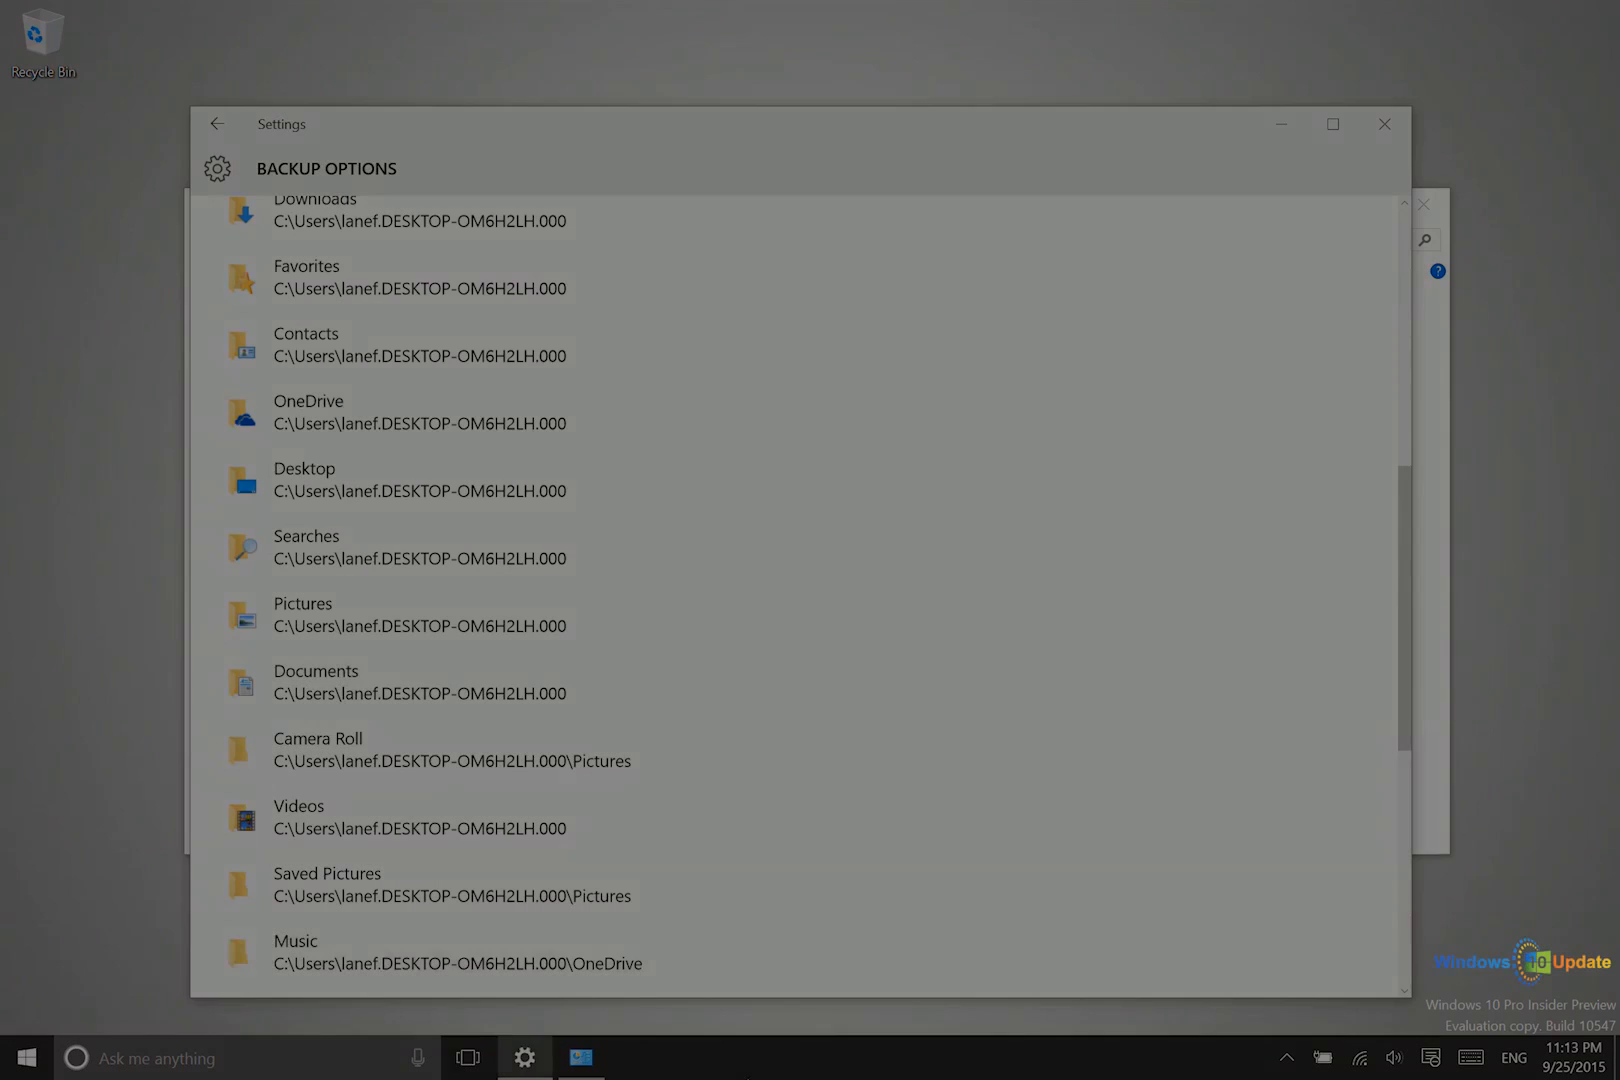